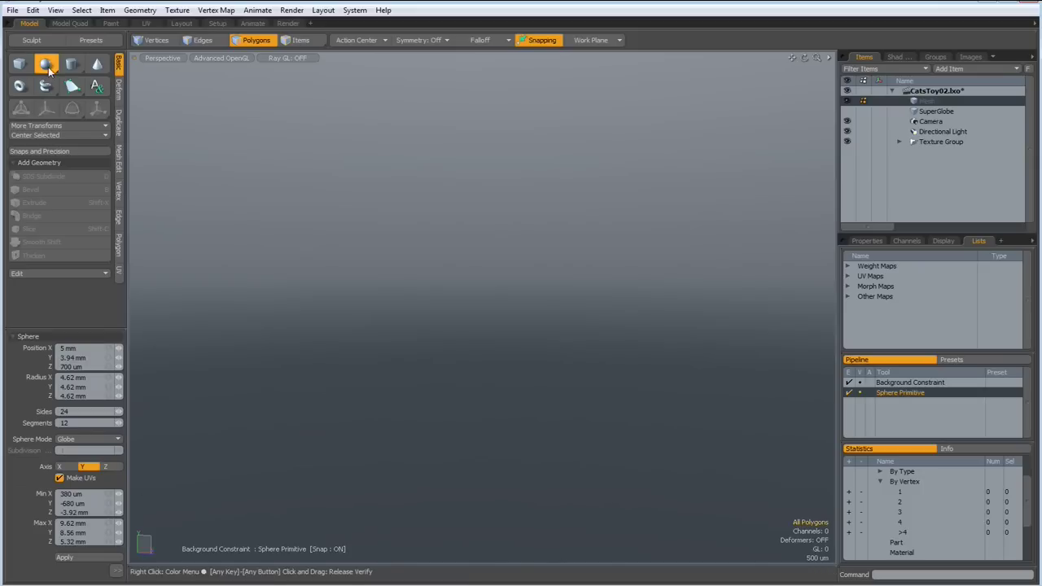
# Create a Tesselation-mode sphere with subdivision 1 and a radius of about 5.4 mm.
pyautogui.click(112, 440)
pyautogui.click(113, 453)
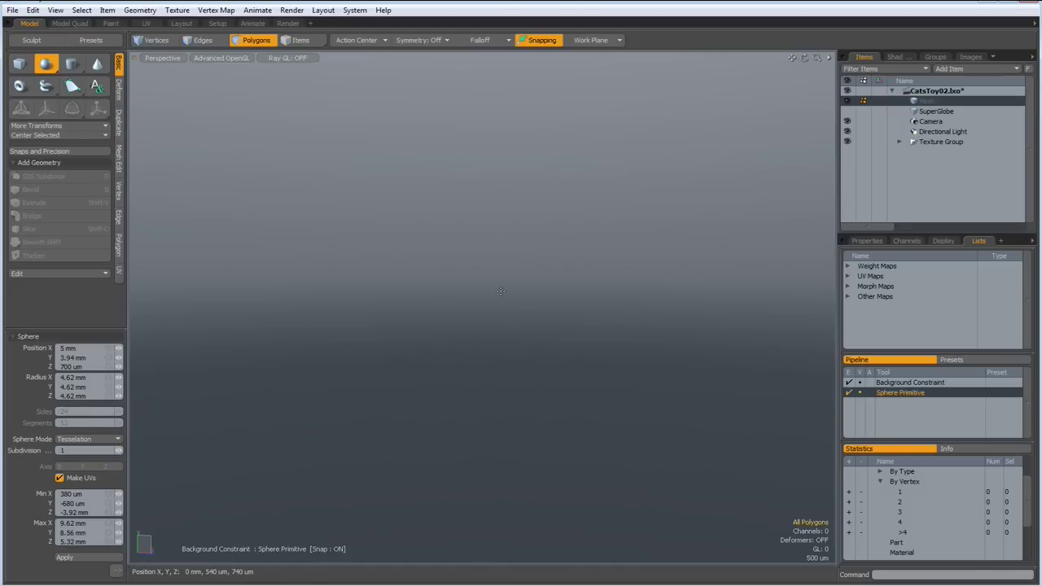
pyautogui.moveTo(483, 282); pyautogui.dragTo(481, 398)
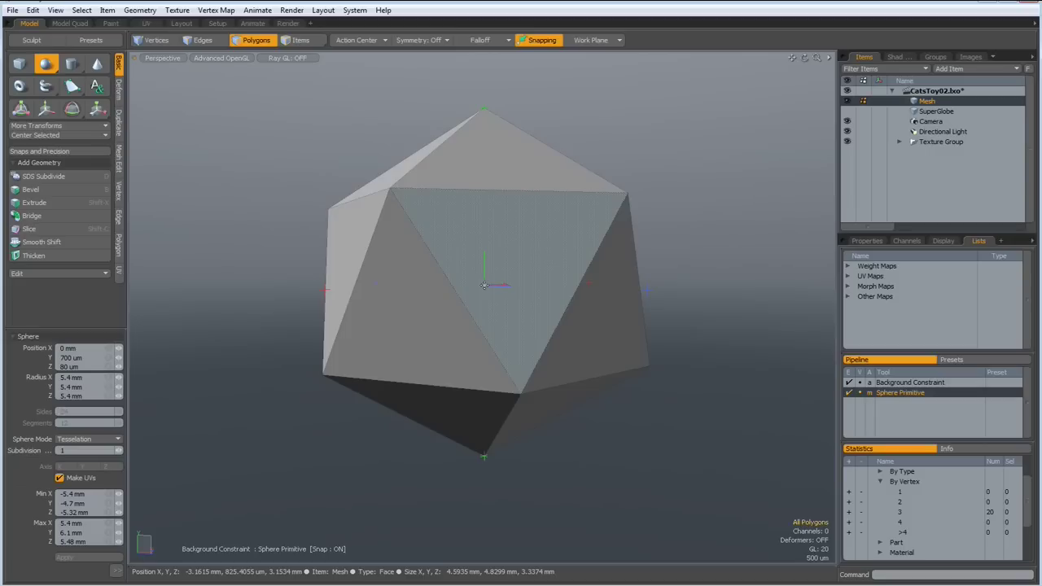
pyautogui.press('space')
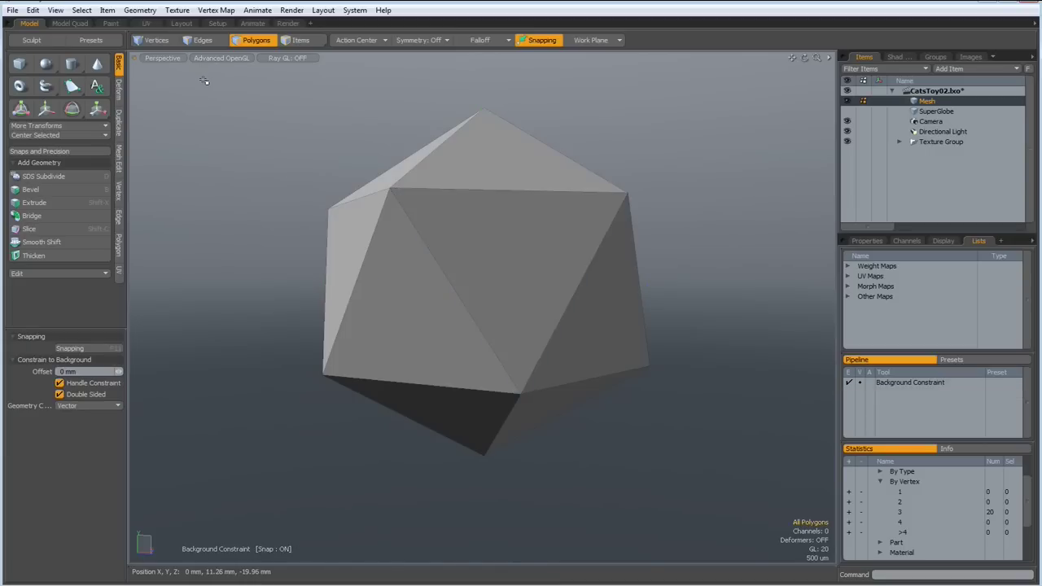
# Select all edges of the icosahedron and bevel them with an inset of about 140 um at round level 1.
pyautogui.press('2')
pyautogui.moveTo(207, 75); pyautogui.dragTo(761, 526, button='right')
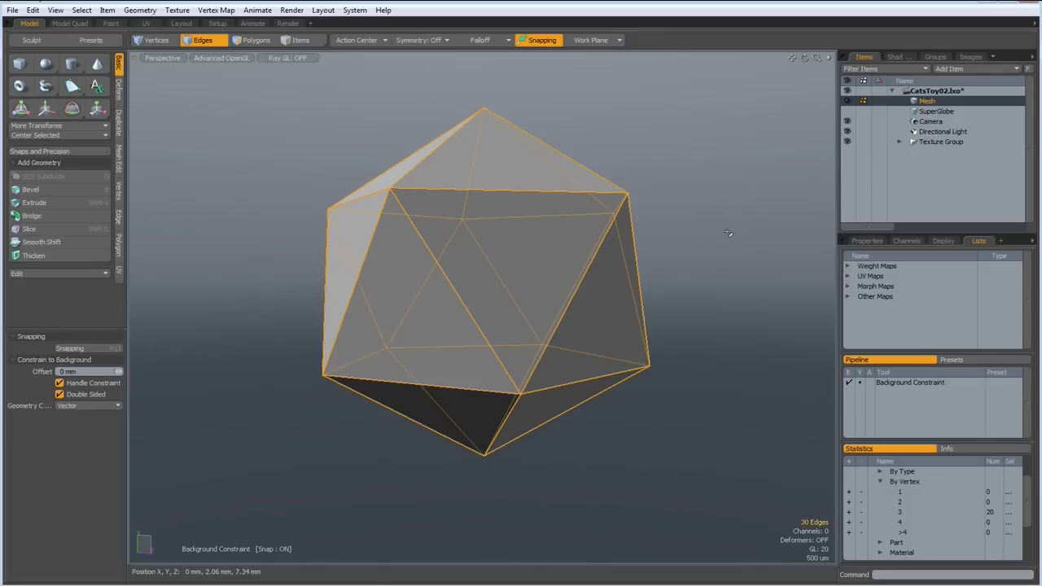
pyautogui.press('b')
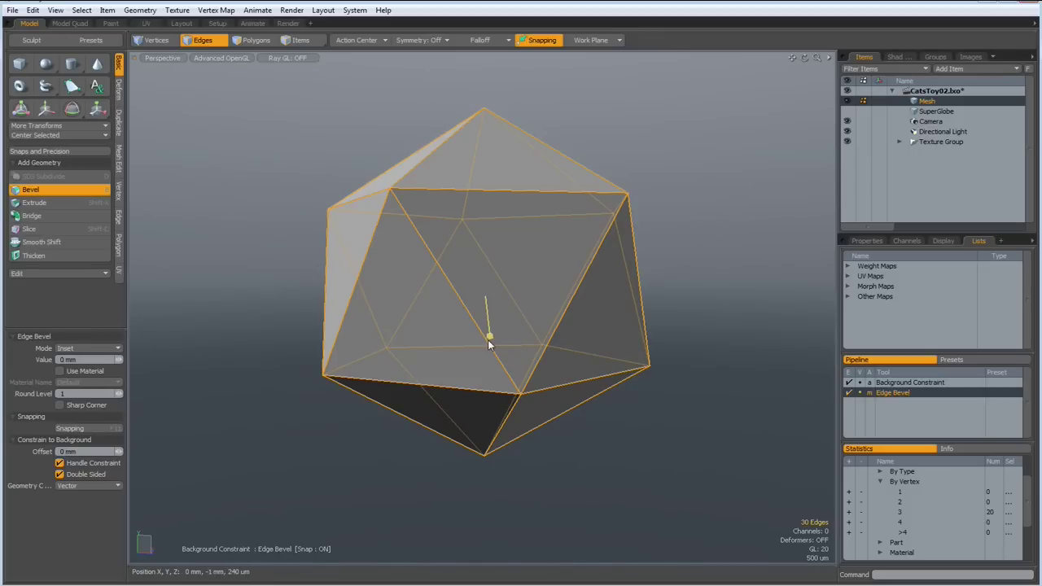
pyautogui.moveTo(488, 325); pyautogui.dragTo(537, 325)
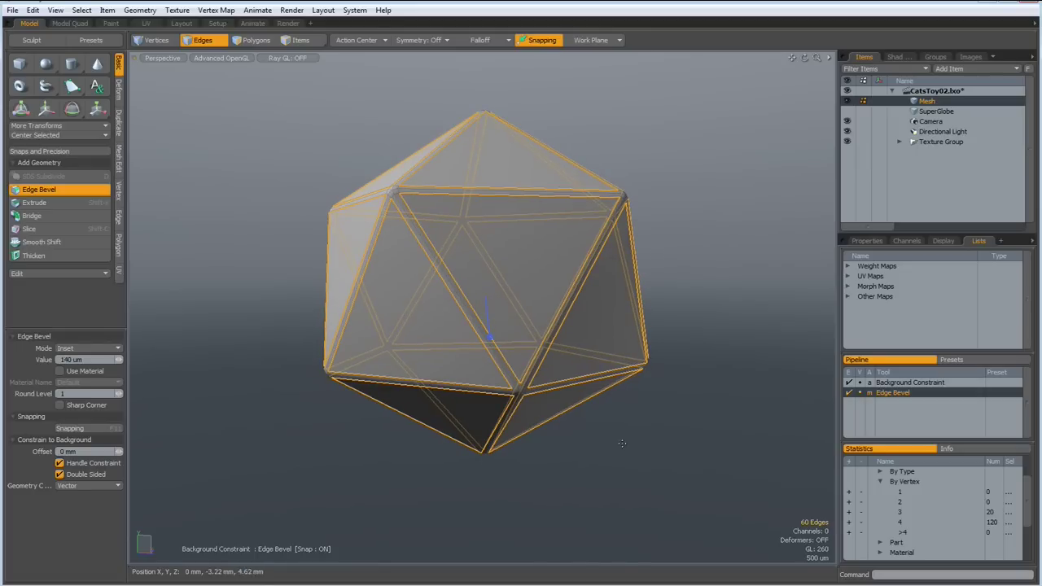
pyautogui.press('space')
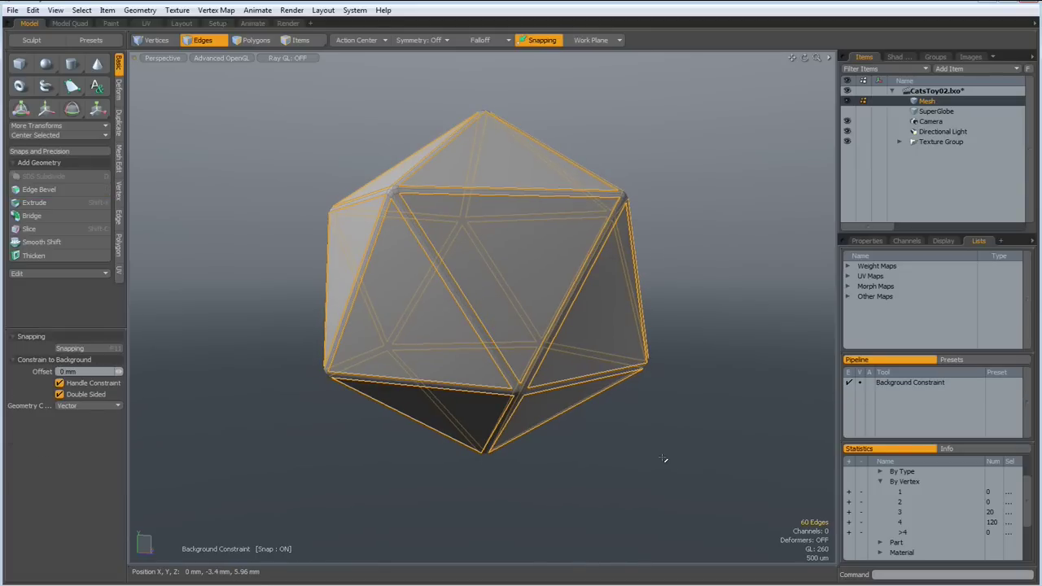
# Select only the four-vertex polygons along the beveled edges and corners and subdivide them once.
pyautogui.click(880, 481)
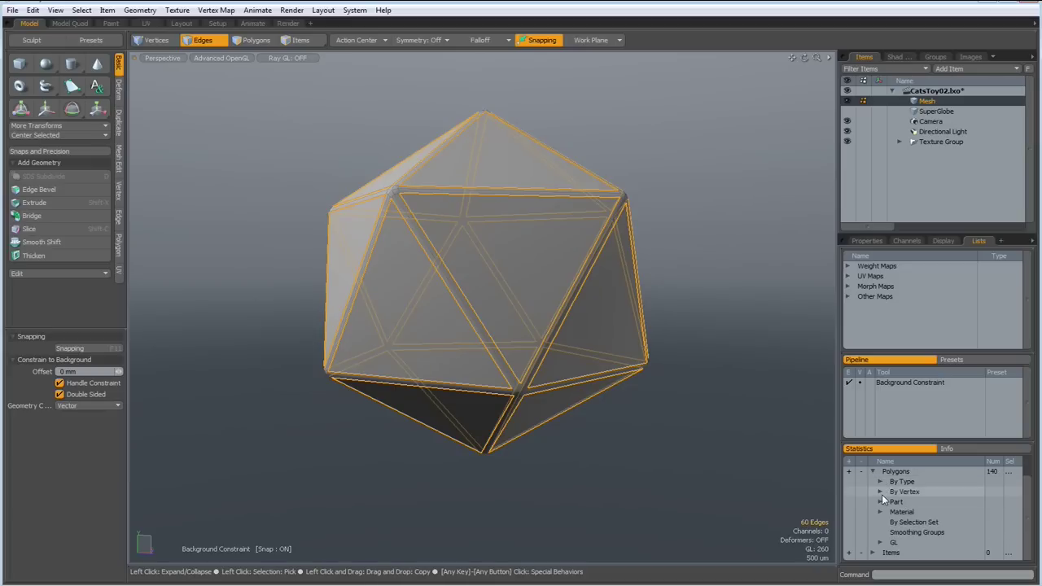
pyautogui.click(880, 491)
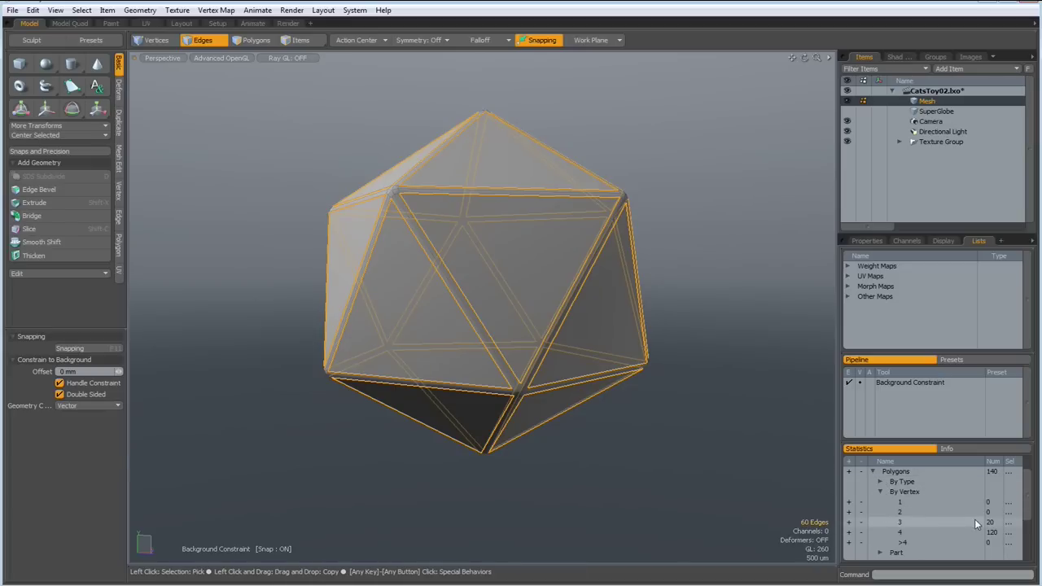
pyautogui.click(849, 522)
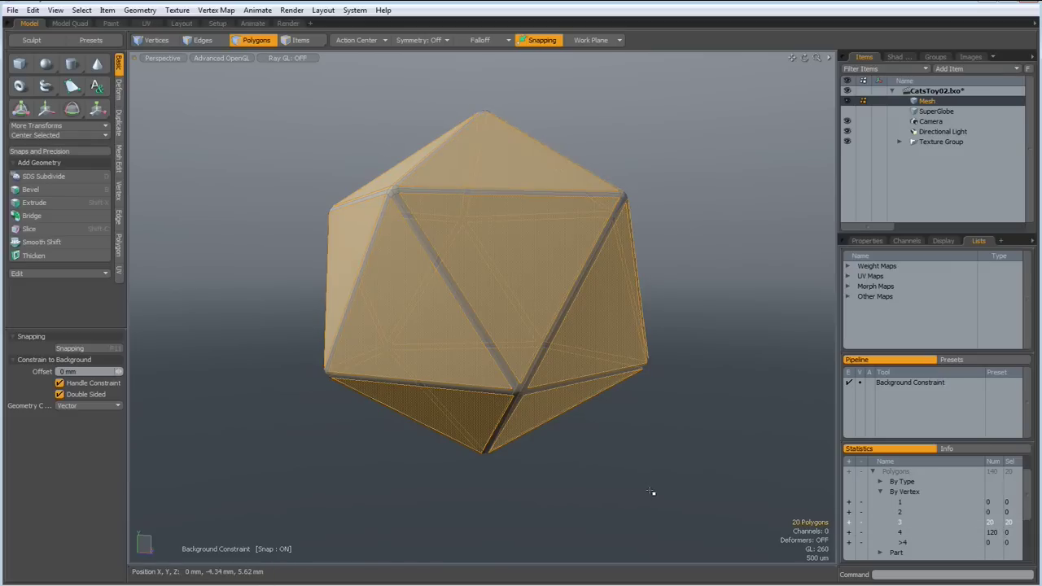
pyautogui.hotkey('shift', 'd')
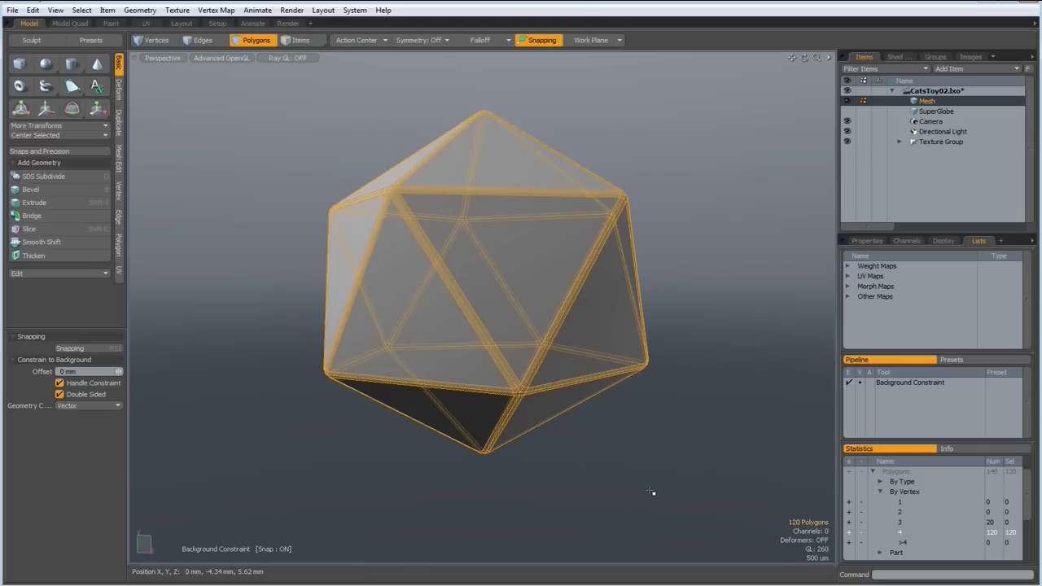
pyautogui.hotkey('shift', 'd')
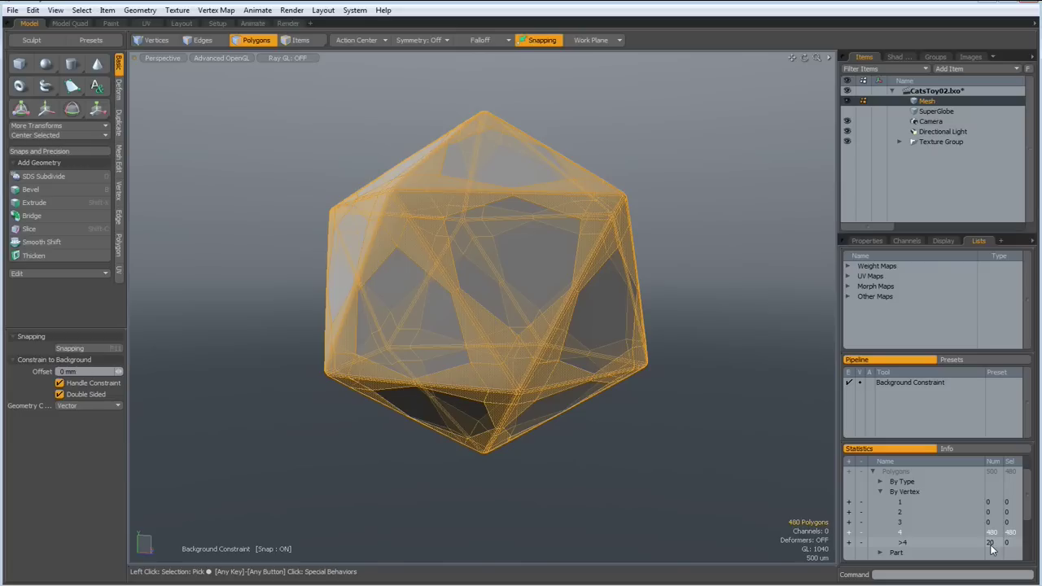
# Select only the polygons with more than four vertices and run the perfectCircle.pl script on them.
pyautogui.click(738, 489)
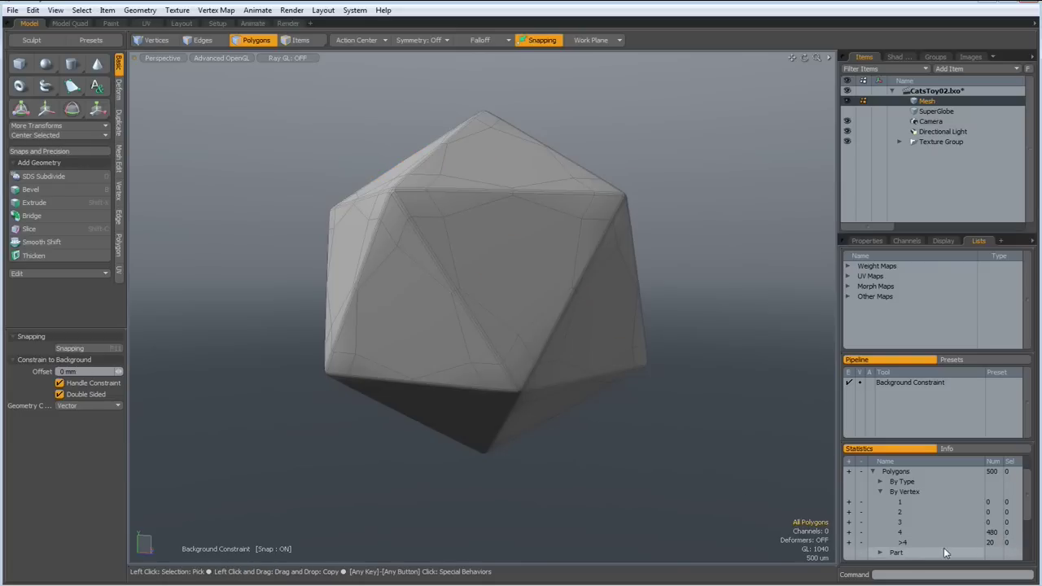
pyautogui.click(849, 542)
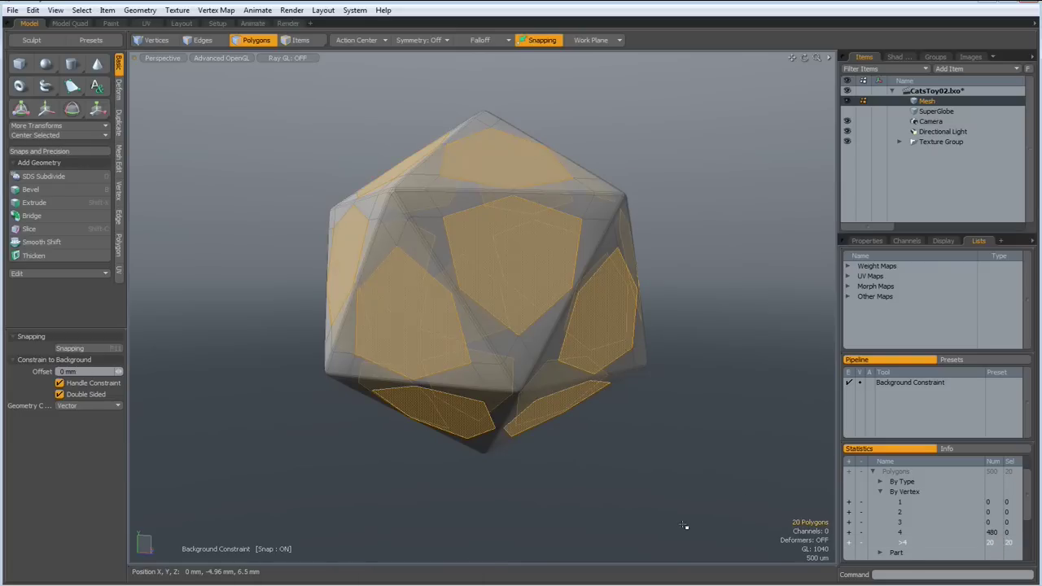
pyautogui.click(358, 11)
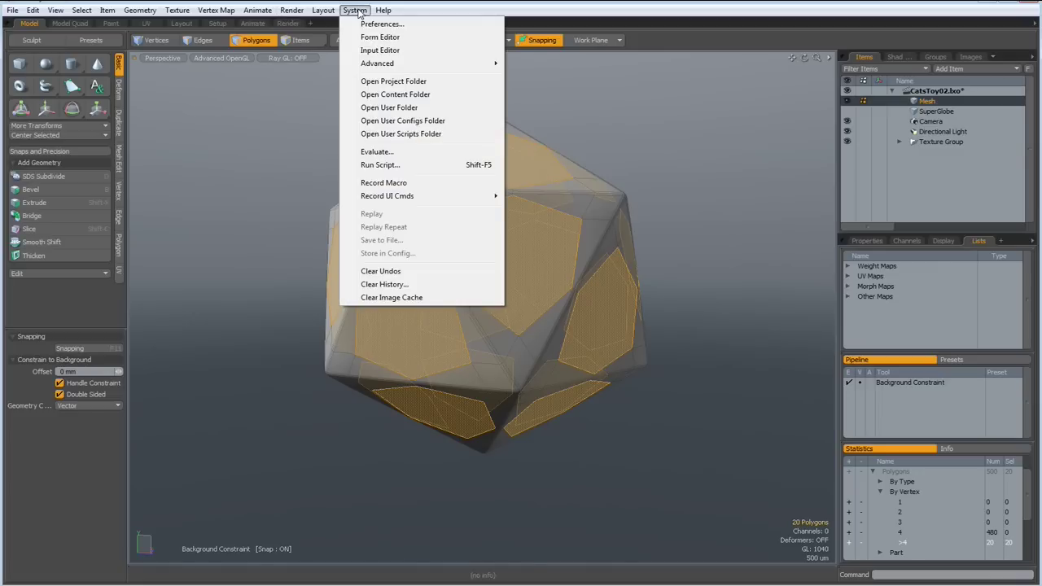
pyautogui.click(380, 165)
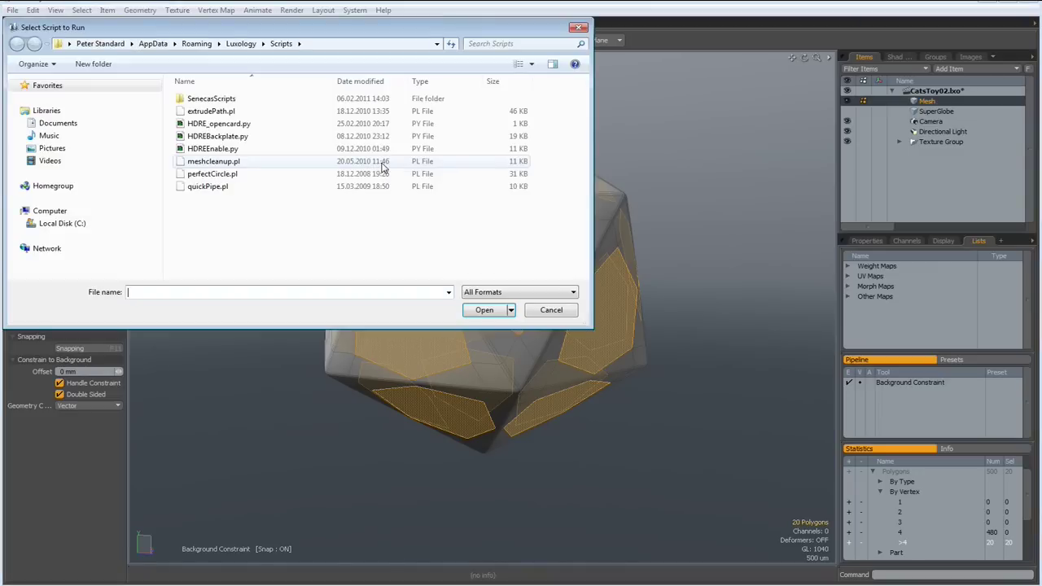
pyautogui.click(184, 174)
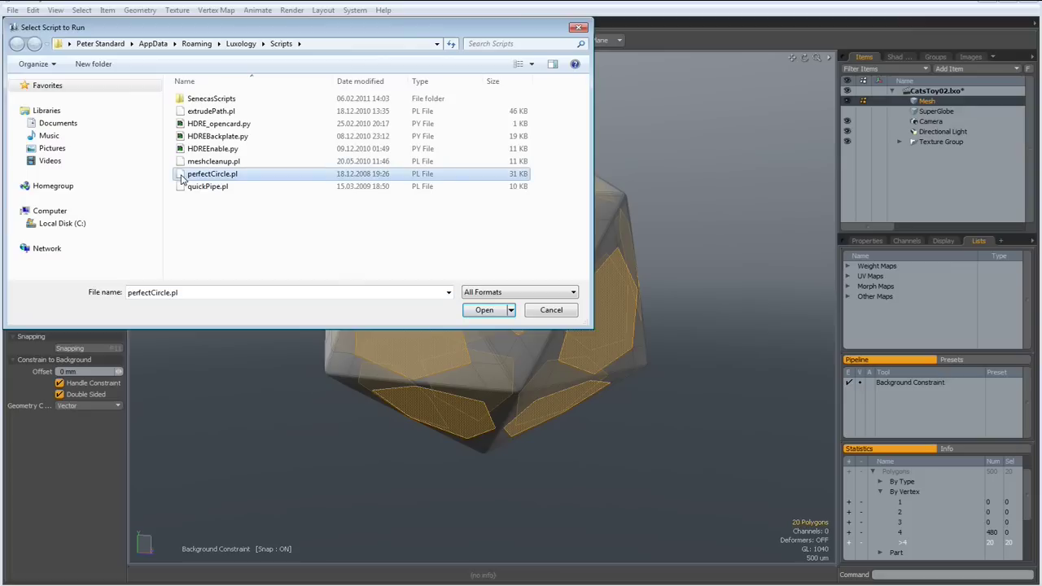
pyautogui.click(487, 311)
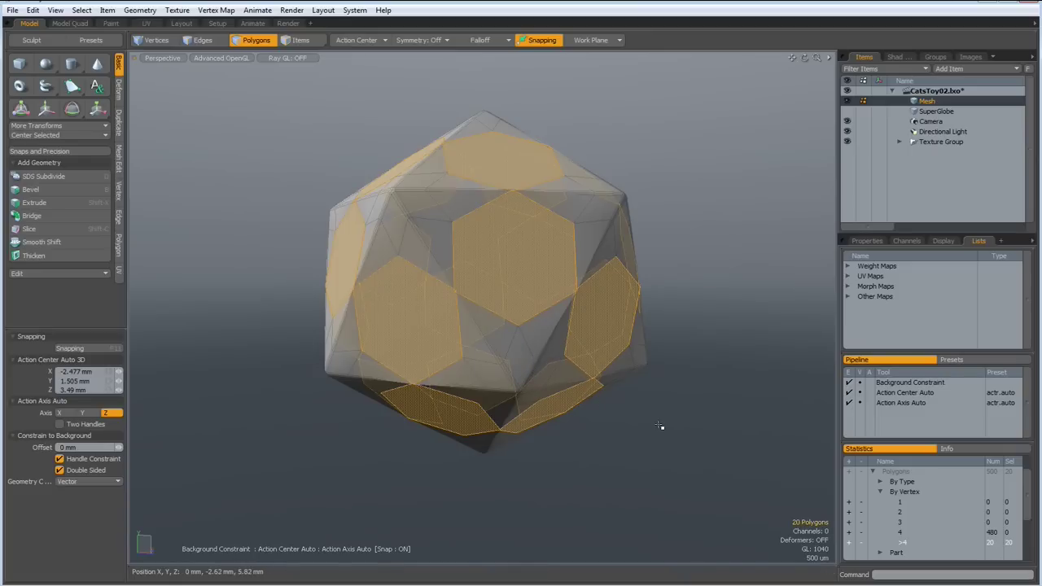
# Scale each hexagonal polygon to about 90.5% in X and Y using the Local action center, and switch that action center off.
pyautogui.click(367, 40)
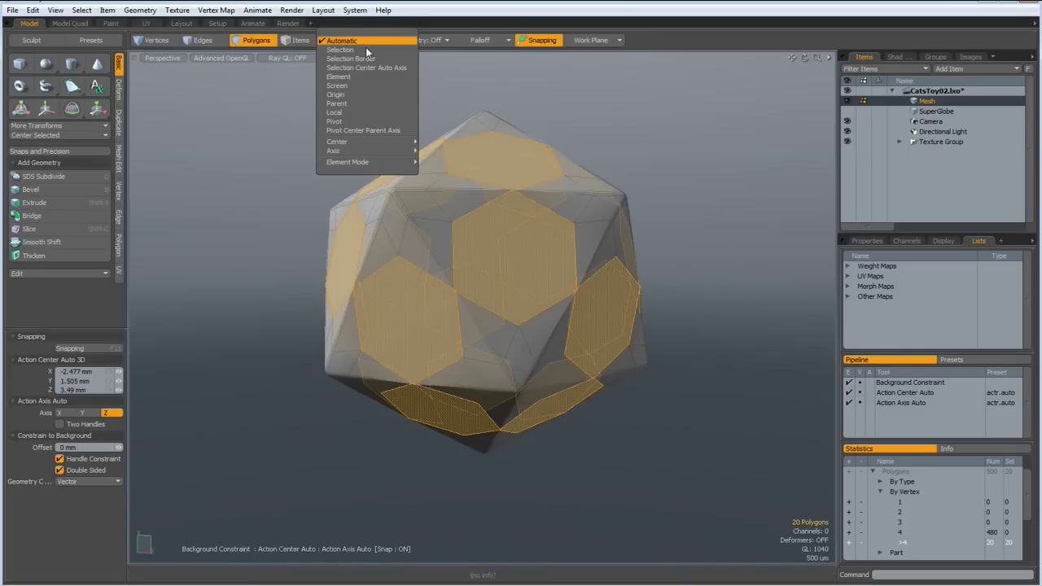
pyautogui.click(357, 113)
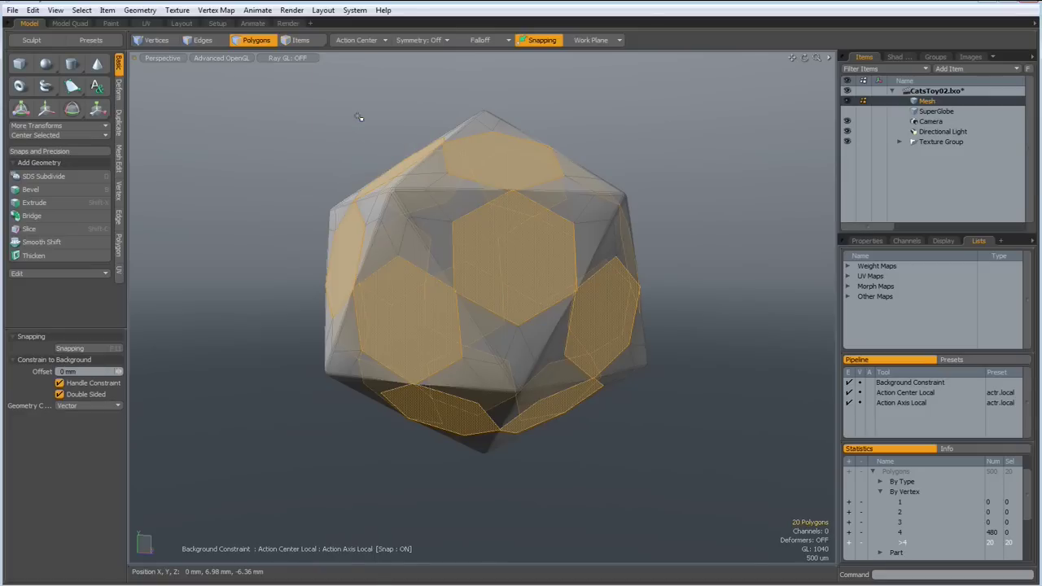
pyautogui.press('y')
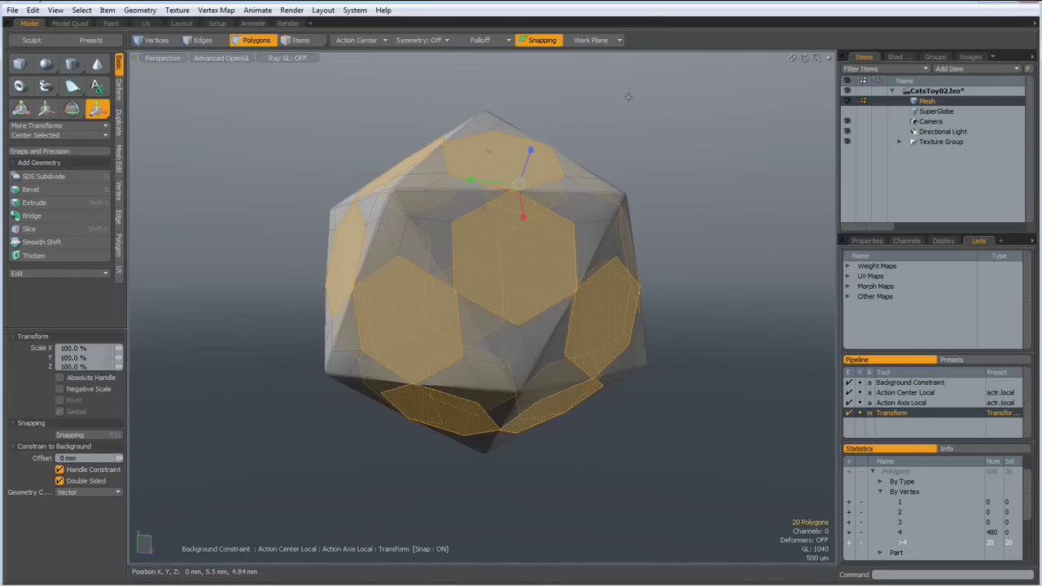
pyautogui.keyDown('alt'); pyautogui.moveTo(581, 145); pyautogui.dragTo(223, 219); pyautogui.keyUp('alt')
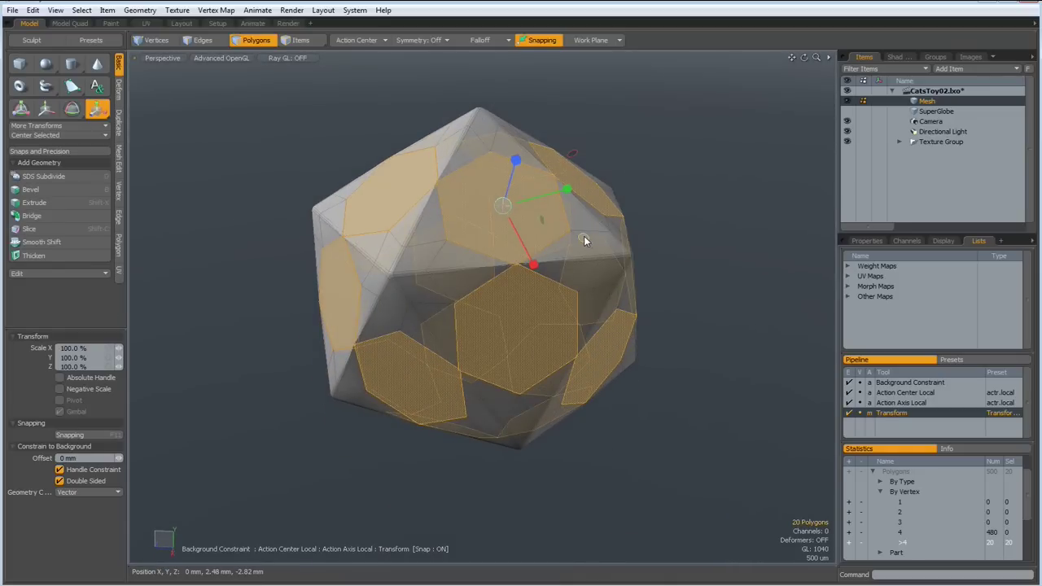
pyautogui.moveTo(542, 218); pyautogui.dragTo(541, 219)
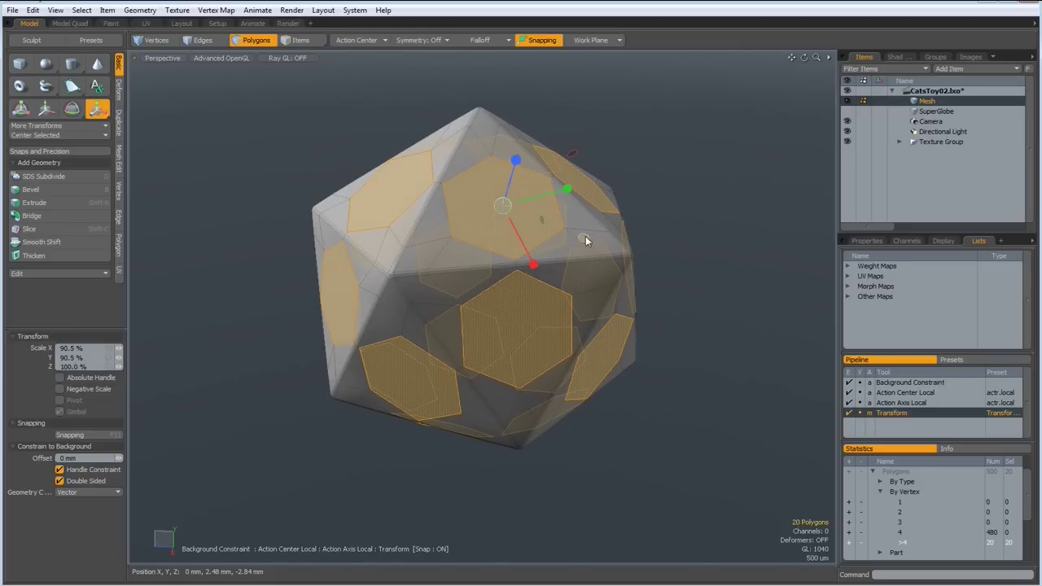
pyautogui.press('space')
pyautogui.click(343, 38)
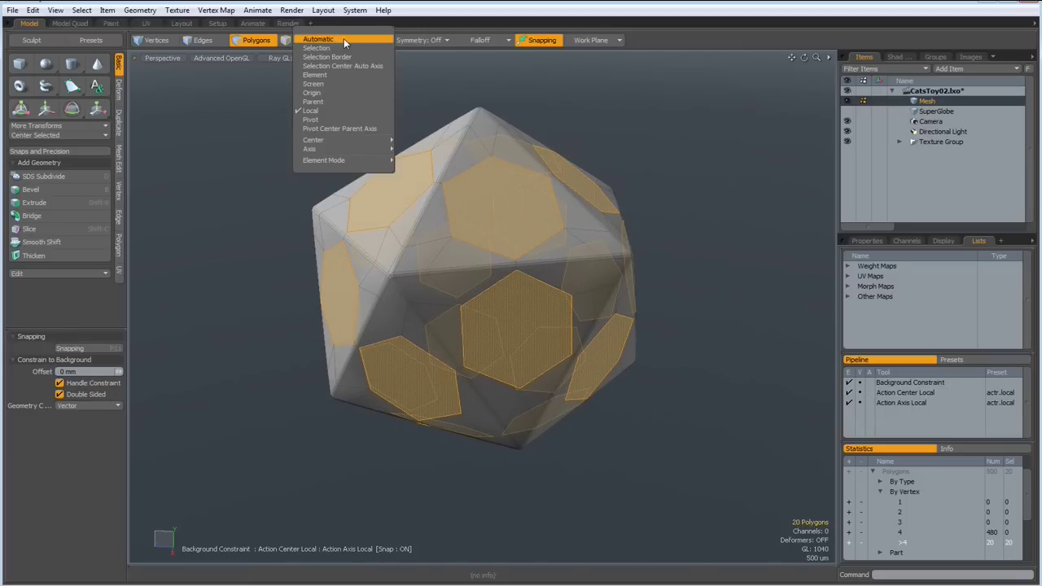
pyautogui.click(314, 111)
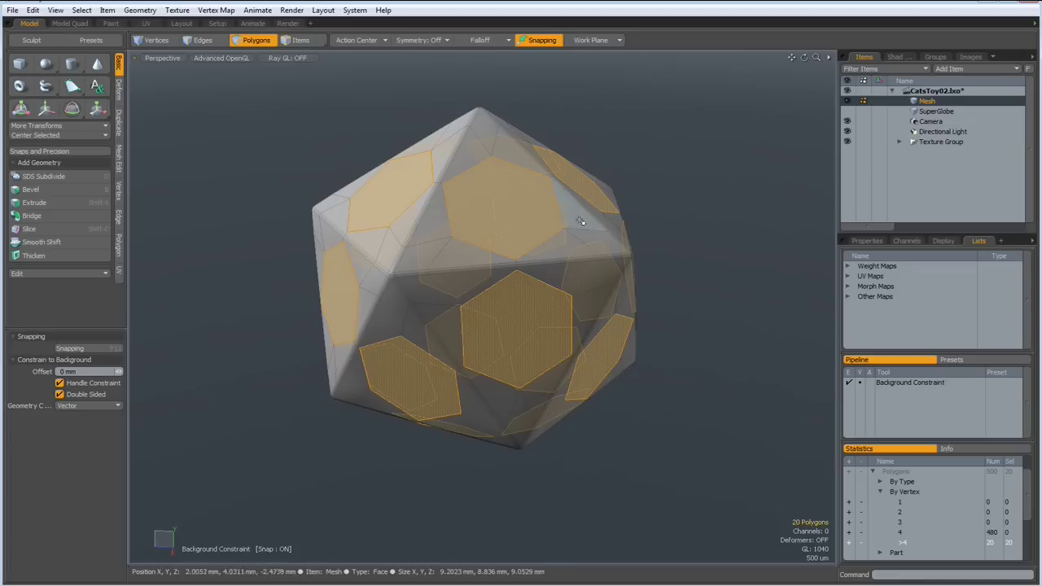
# Bevel the hexagonal polygons with an inset of about 216 um and delete the inner polygons to open the holes.
pyautogui.press('b')
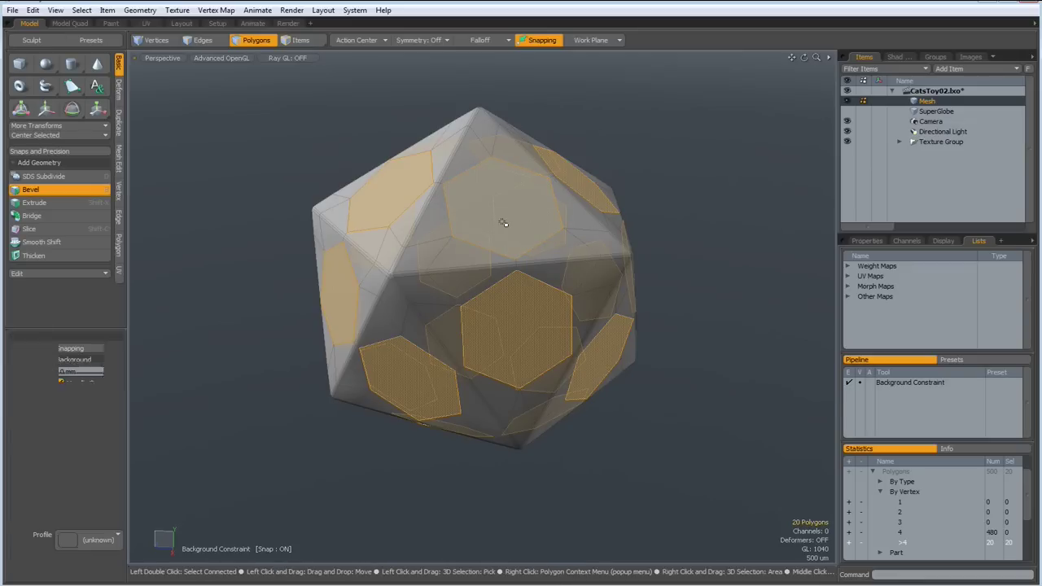
pyautogui.moveTo(428, 278); pyautogui.dragTo(456, 277)
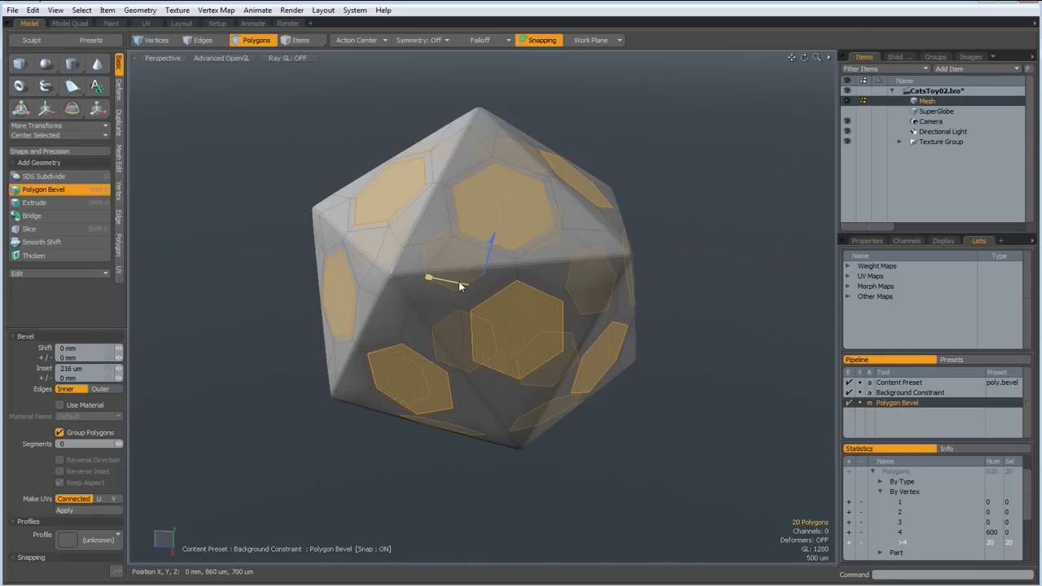
pyautogui.press('Delete')
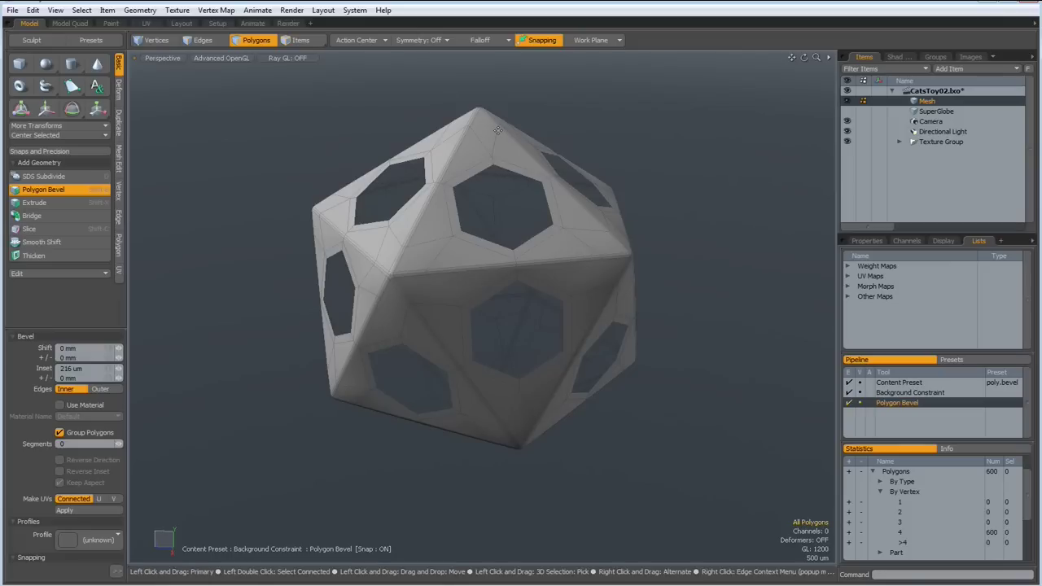
# Select all the bevel edge loops that run through the ball's top corner and delete them.
pyautogui.keyDown('ctrl'); pyautogui.keyDown('alt'); pyautogui.moveTo(498, 130); pyautogui.dragTo(460, 300); pyautogui.keyUp('alt'); pyautogui.keyUp('ctrl')
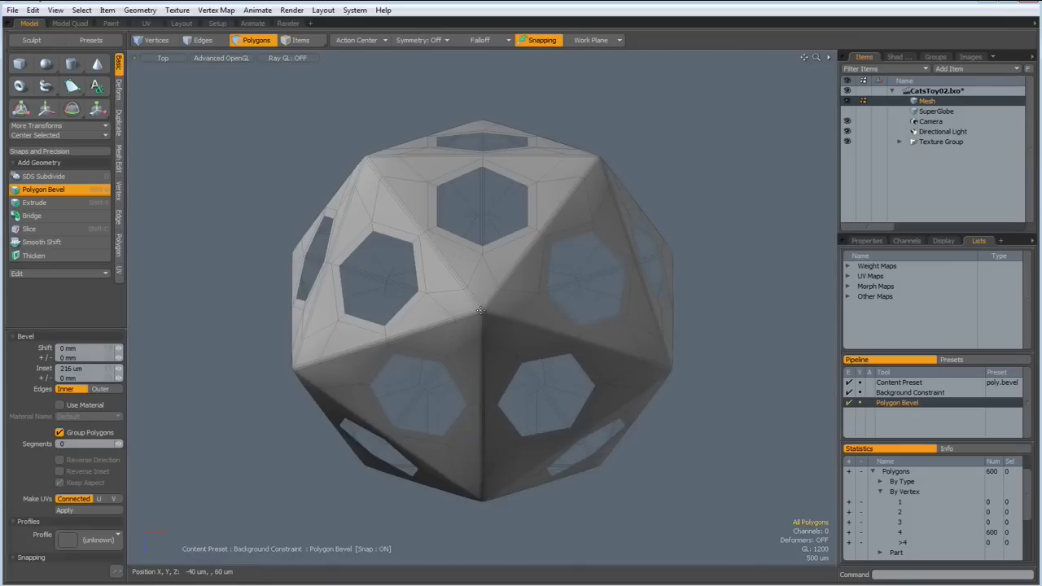
pyautogui.scroll(5, 482, 309)
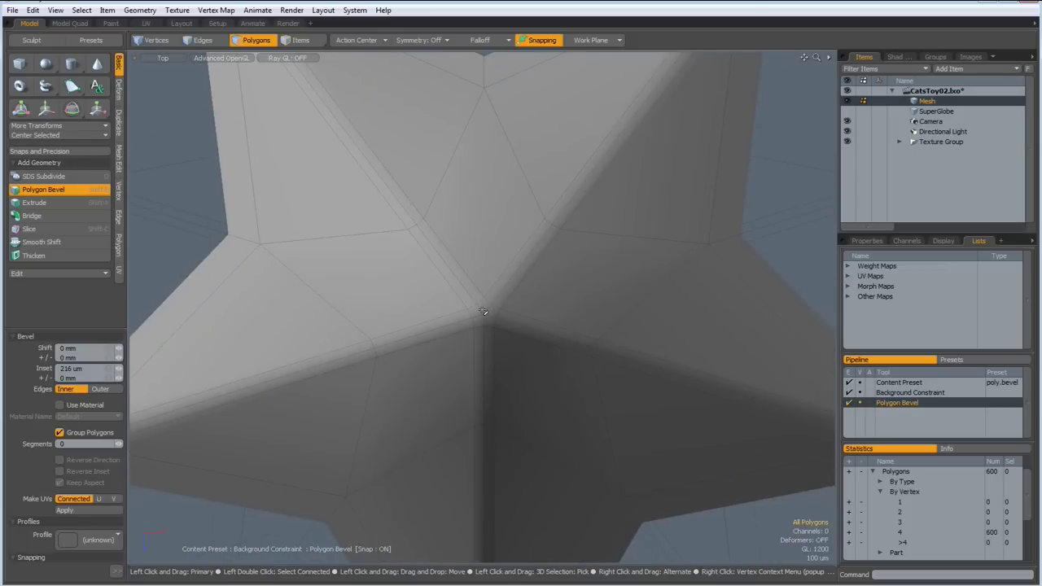
pyautogui.press('2')
pyautogui.doubleClick(499, 303)
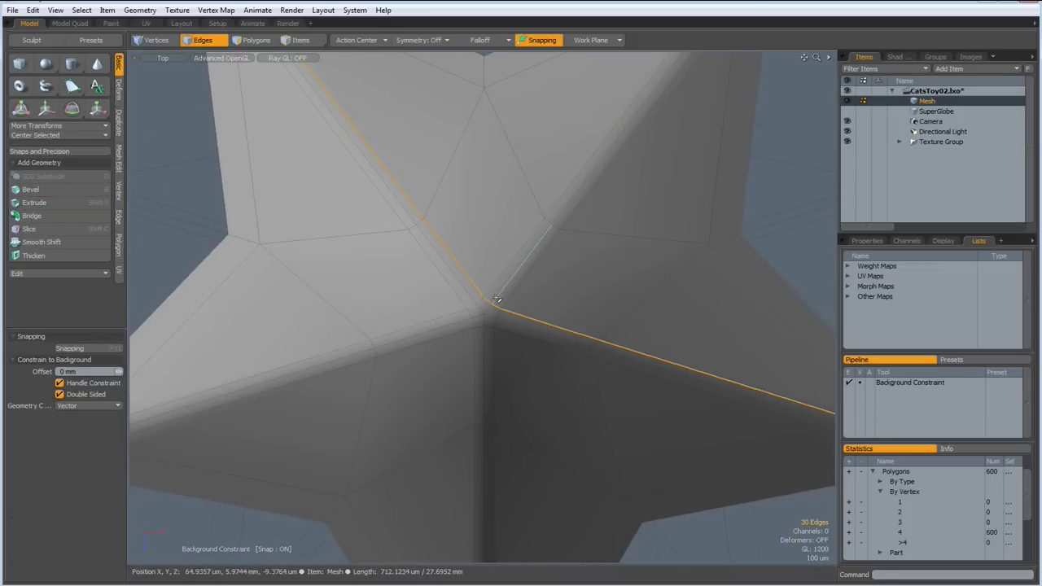
pyautogui.keyDown('shift'); pyautogui.doubleClick(512, 289); pyautogui.keyUp('shift')
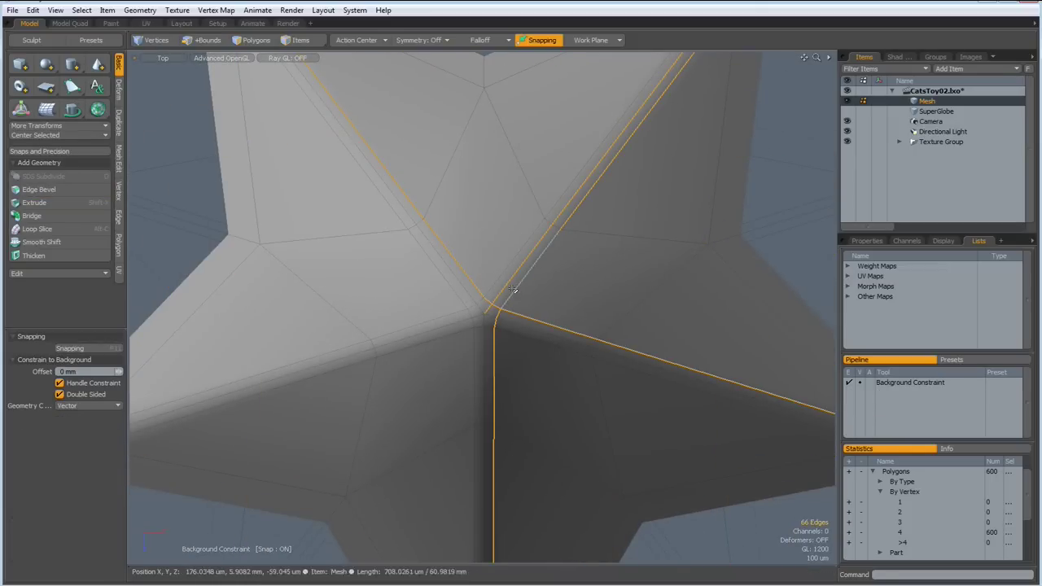
pyautogui.keyDown('shift'); pyautogui.doubleClick(462, 289); pyautogui.keyUp('shift')
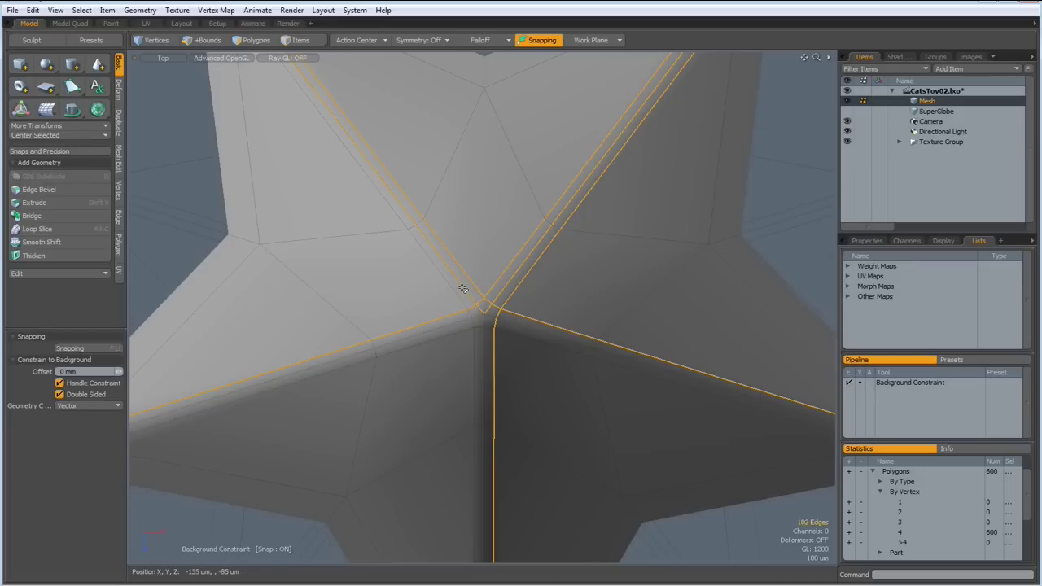
pyautogui.keyDown('shift'); pyautogui.doubleClick(474, 319); pyautogui.keyUp('shift')
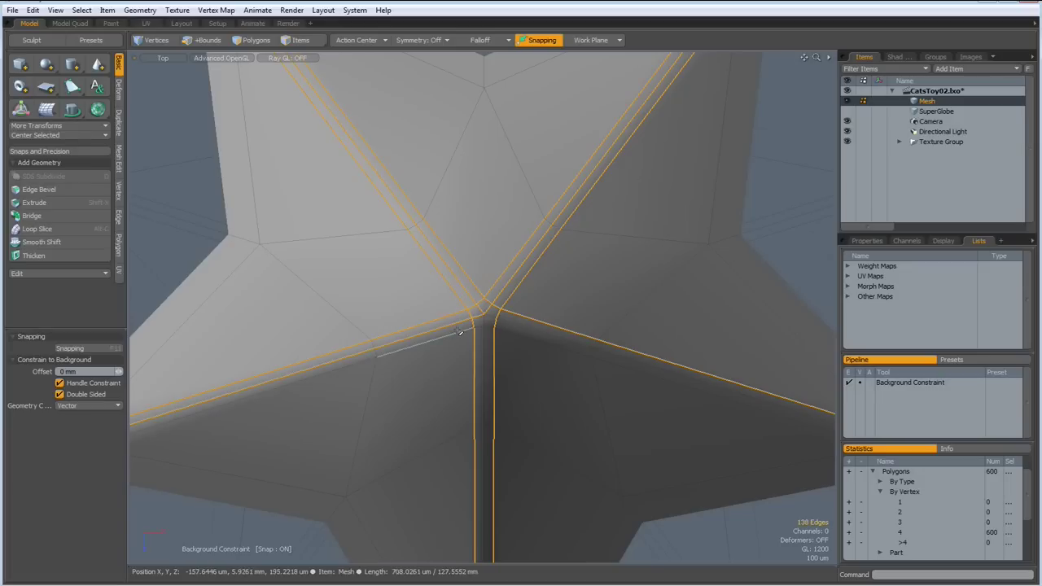
pyautogui.keyDown('shift'); pyautogui.doubleClick(485, 351); pyautogui.keyUp('shift')
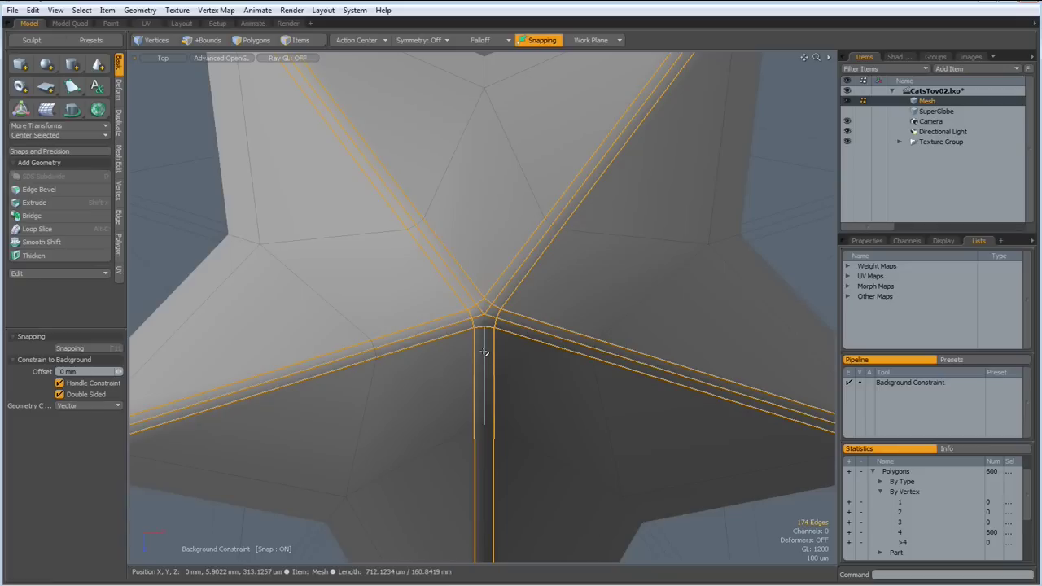
pyautogui.press('2')
pyautogui.press('Delete')
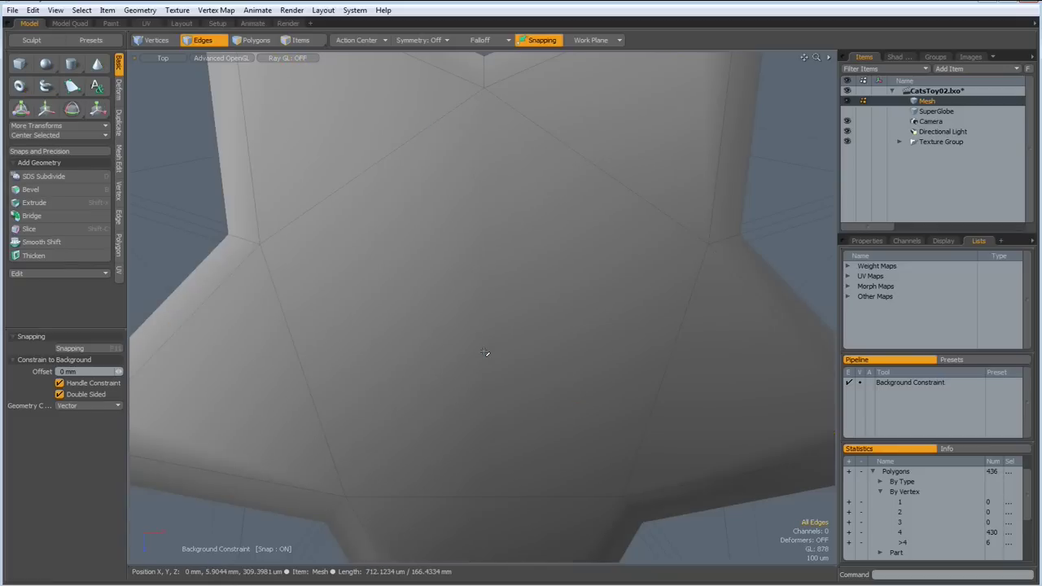
# Select all the bevel edge loops that meet at the ball's bottom corner and delete them.
pyautogui.press('ctrl+KP_7')
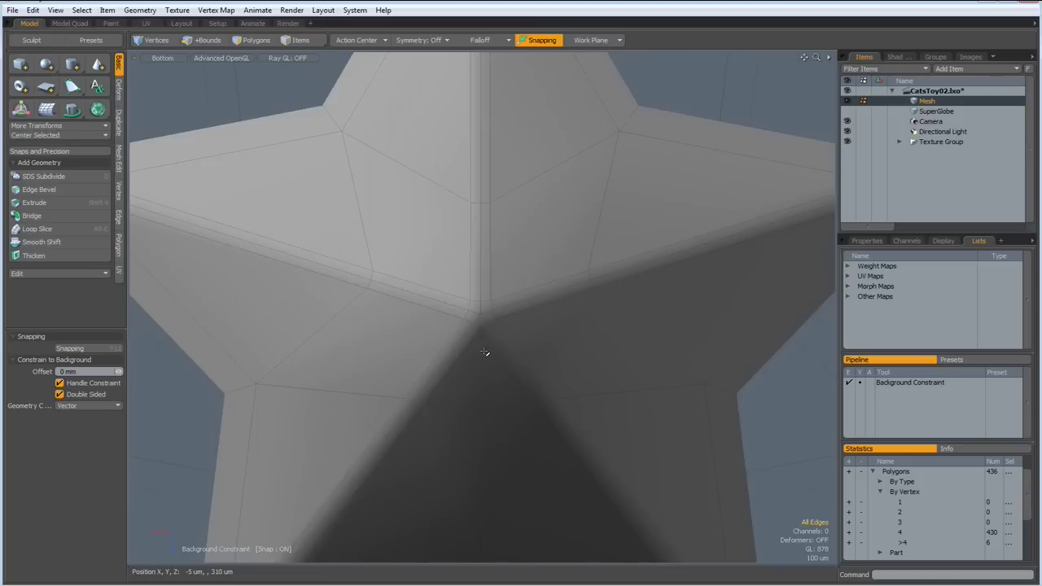
pyautogui.doubleClick(488, 282)
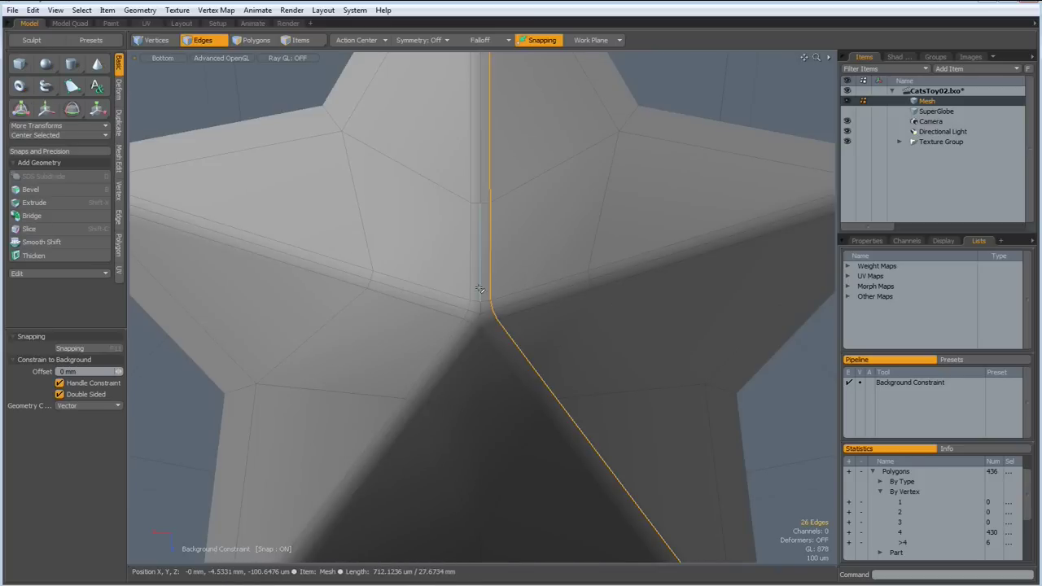
pyautogui.keyDown('shift'); pyautogui.doubleClick(473, 289); pyautogui.keyUp('shift')
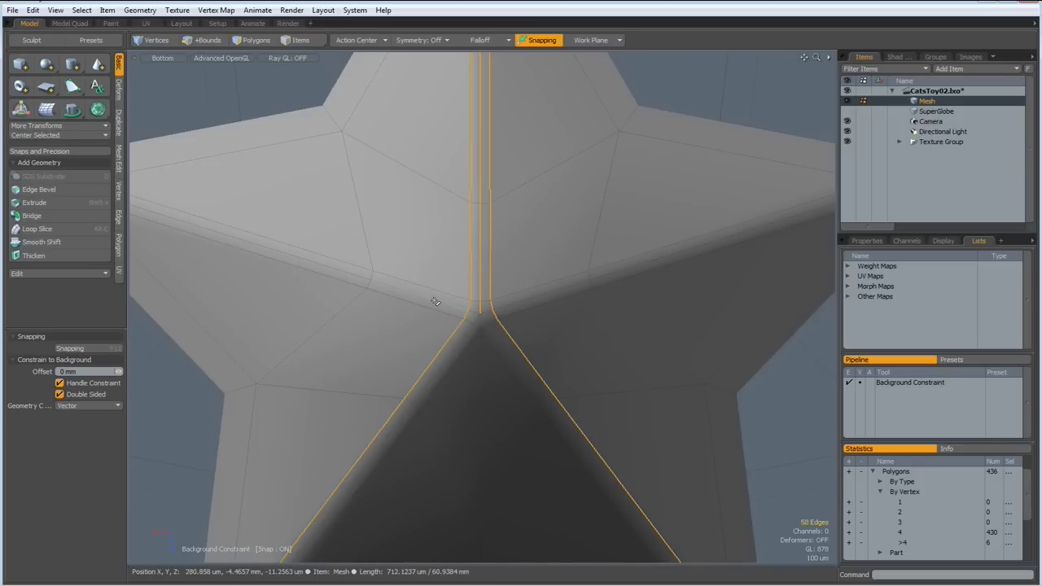
pyautogui.keyDown('shift'); pyautogui.doubleClick(447, 294); pyautogui.keyUp('shift')
pyautogui.keyDown('shift'); pyautogui.doubleClick(485, 317); pyautogui.keyUp('shift')
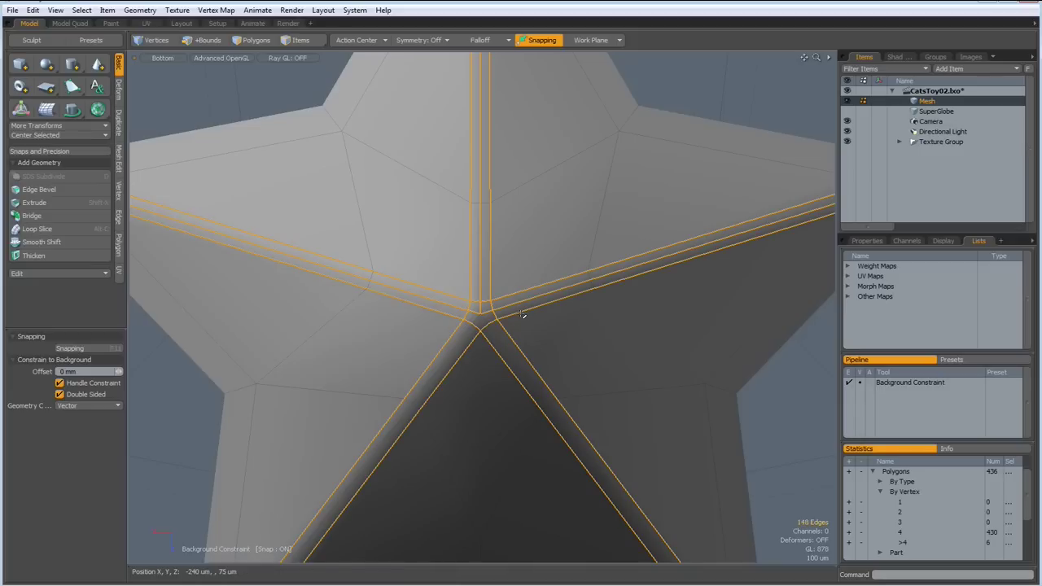
pyautogui.keyDown('shift'); pyautogui.doubleClick(468, 340); pyautogui.keyUp('shift')
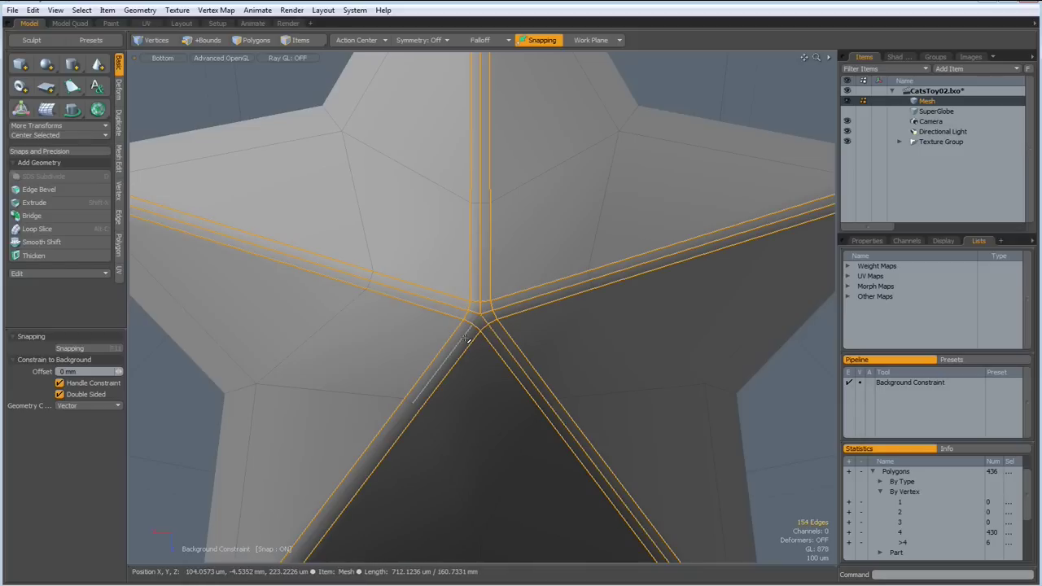
pyautogui.press('BackSpace')
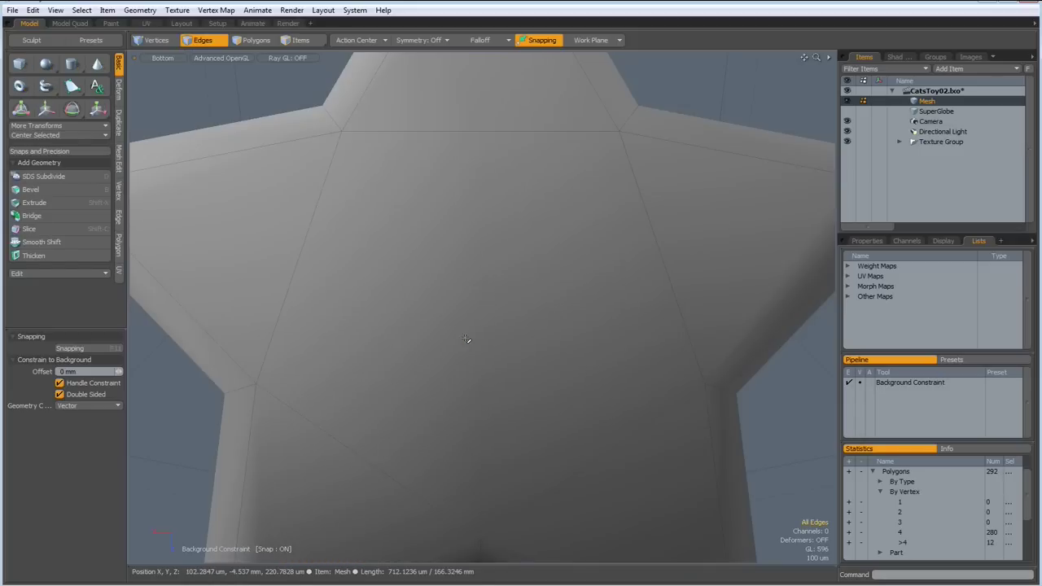
# From the front view, select the leftover bevel edges around the ball's upper rim and down its sides, and delete them.
pyautogui.press('KP_1')
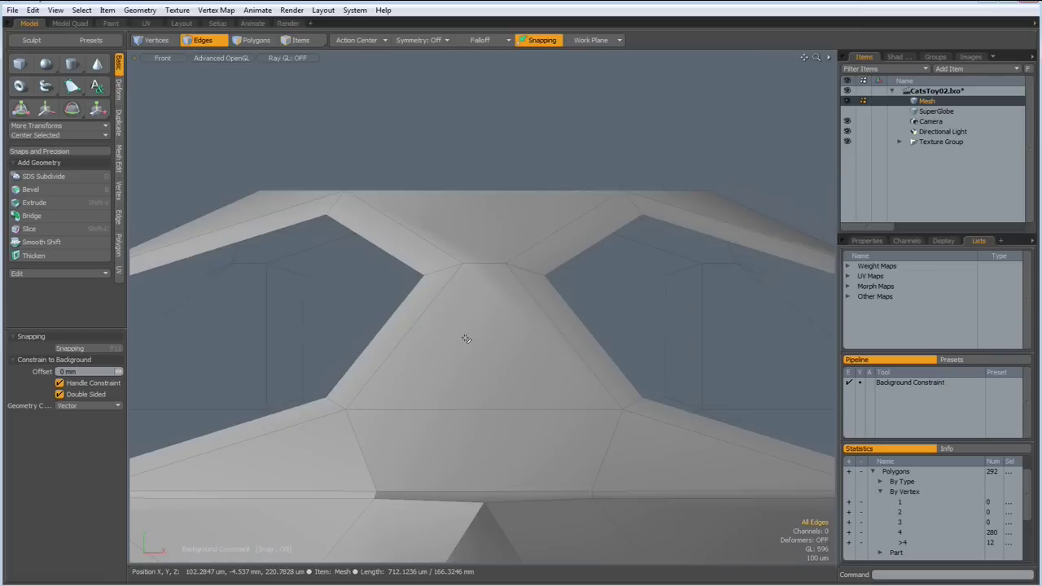
pyautogui.scroll(-5, 467, 338)
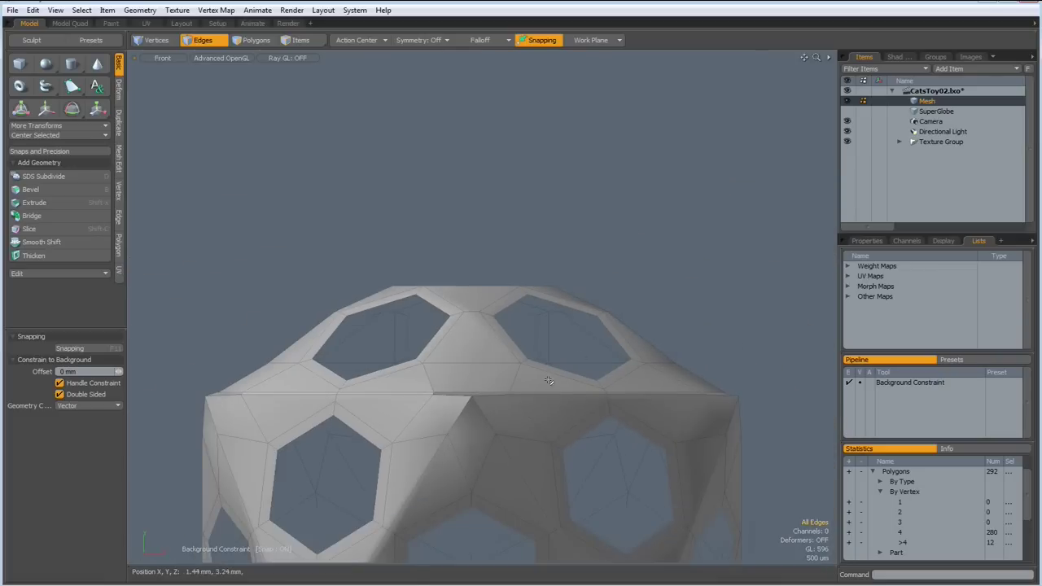
pyautogui.doubleClick(478, 392)
pyautogui.scroll(3, 480, 389)
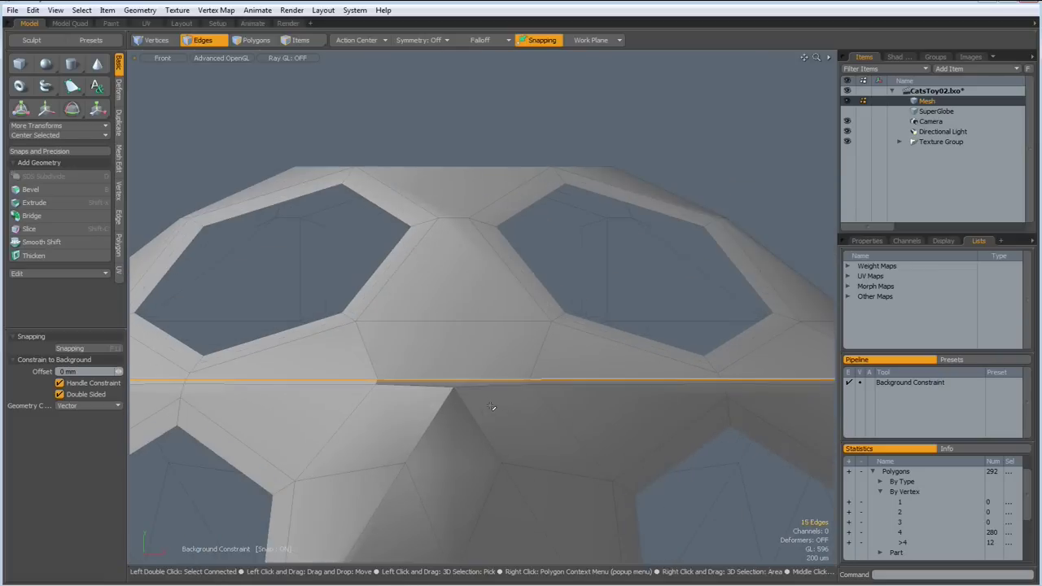
pyautogui.hotkey('shift', 'Up')
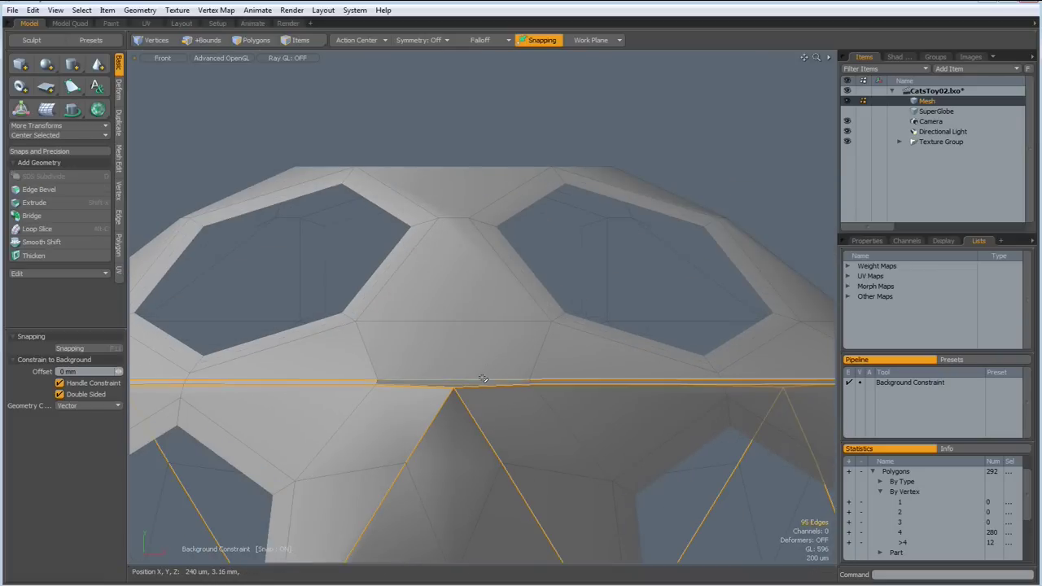
pyautogui.scroll(-3, 486, 369)
pyautogui.press('Delete')
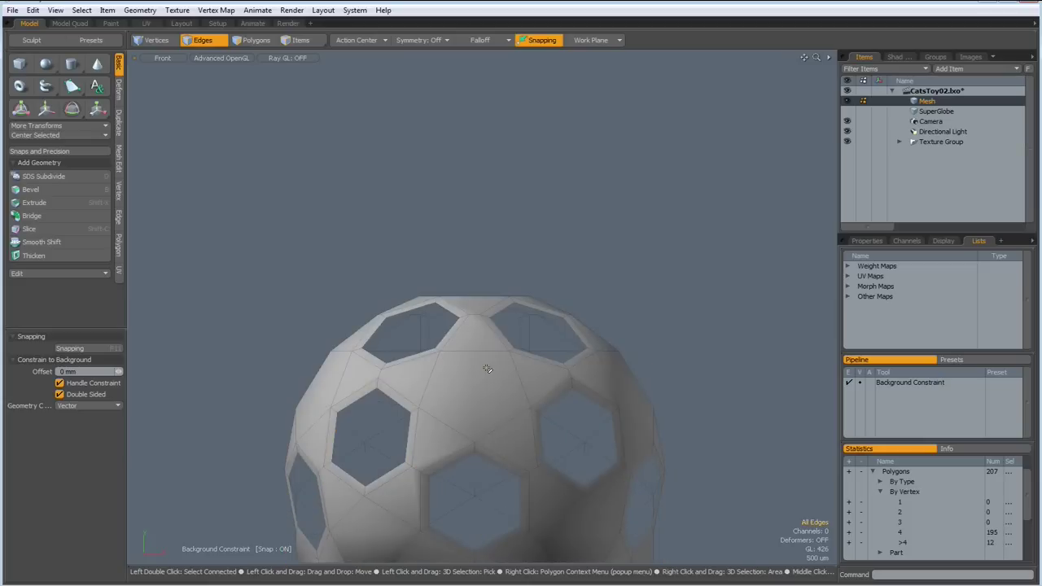
# In the perspective view, select the last leftover bevel edge loop around the ball and delete it.
pyautogui.hotkey('ctrl', 'space')
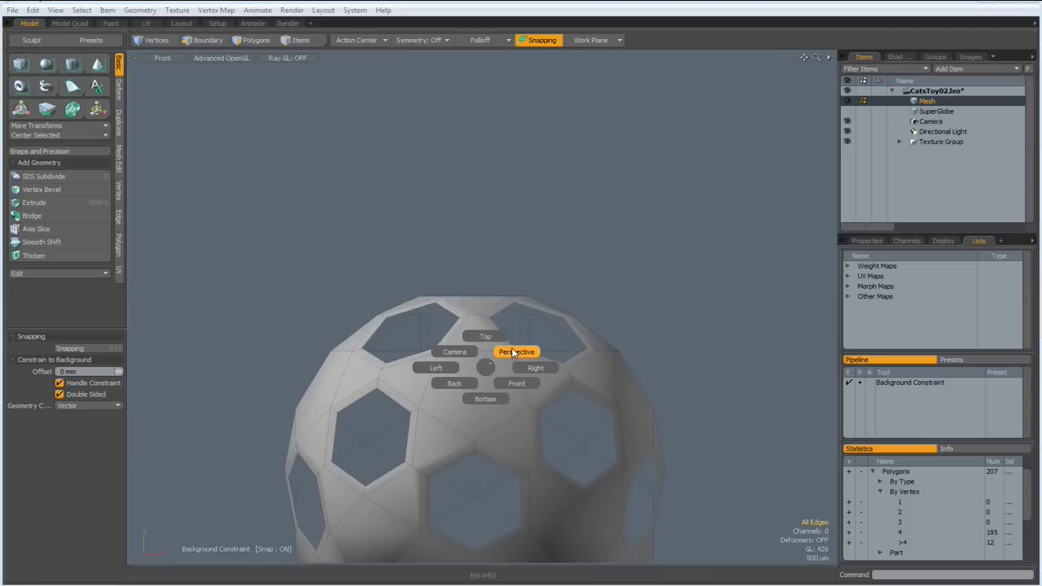
pyautogui.click(491, 363)
pyautogui.keyDown('alt'); pyautogui.moveTo(493, 434); pyautogui.dragTo(521, 383); pyautogui.keyUp('alt')
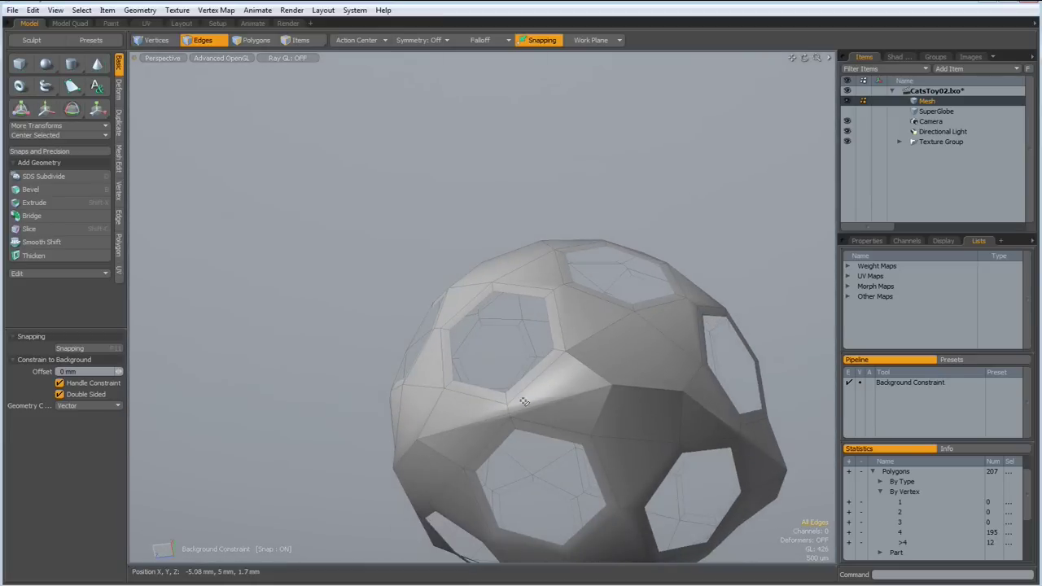
pyautogui.doubleClick(551, 404)
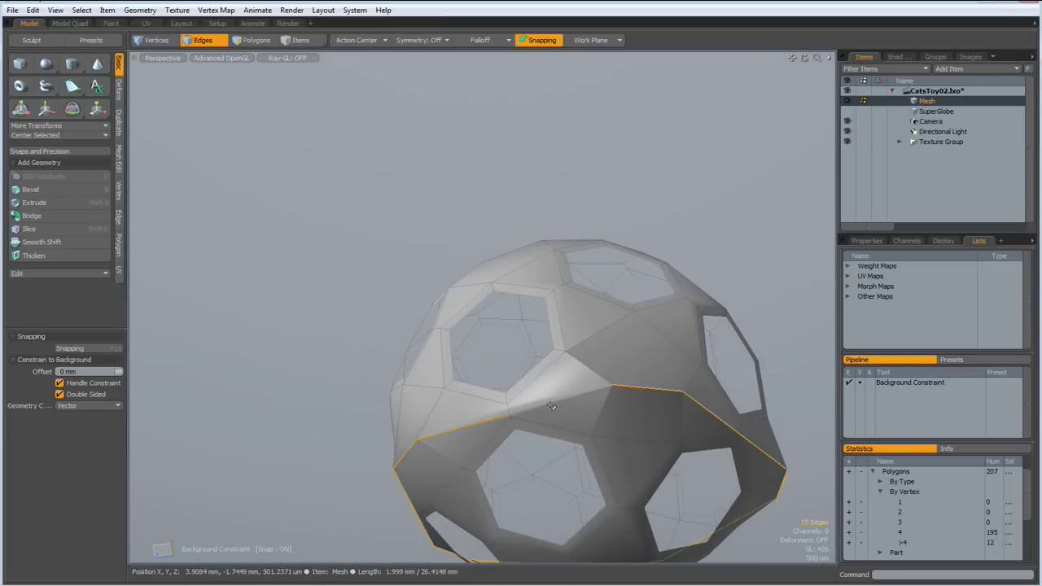
pyautogui.press('Delete')
# Subdivide the whole ball mesh once to round the hexagonal holes.
pyautogui.keyDown('alt'); pyautogui.moveTo(551, 404); pyautogui.dragTo(62, 518); pyautogui.keyUp('alt')
pyautogui.keyDown('alt'); pyautogui.moveTo(477, 418); pyautogui.dragTo(474, 338); pyautogui.keyUp('alt')
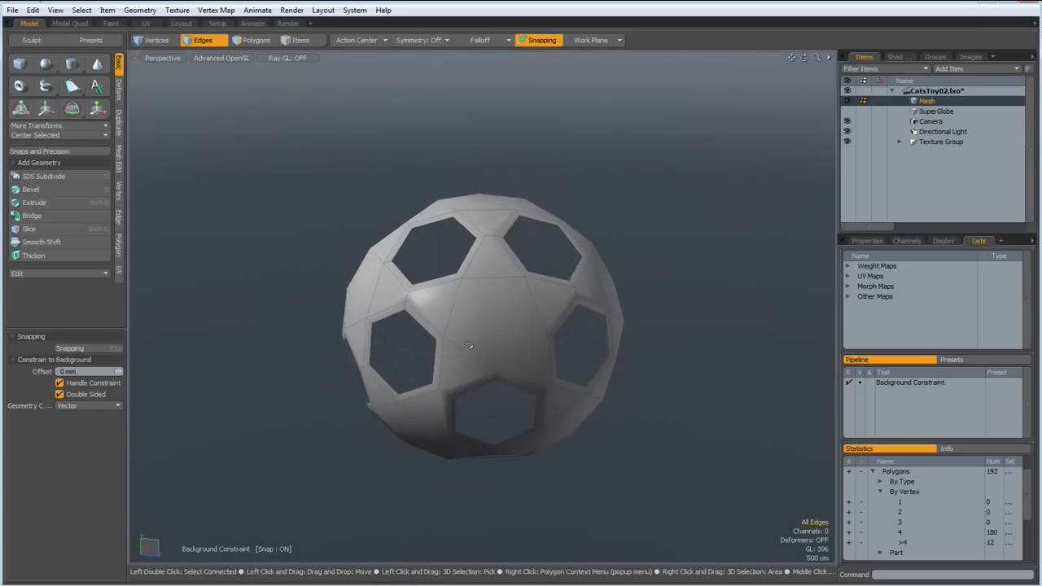
pyautogui.press('d')
pyautogui.moveTo(468, 345)
pyautogui.keyDown('alt'); pyautogui.mouseDown()
pyautogui.moveTo(472, 310)
pyautogui.moveTo(467, 329)
pyautogui.mouseUp(); pyautogui.keyUp('alt')
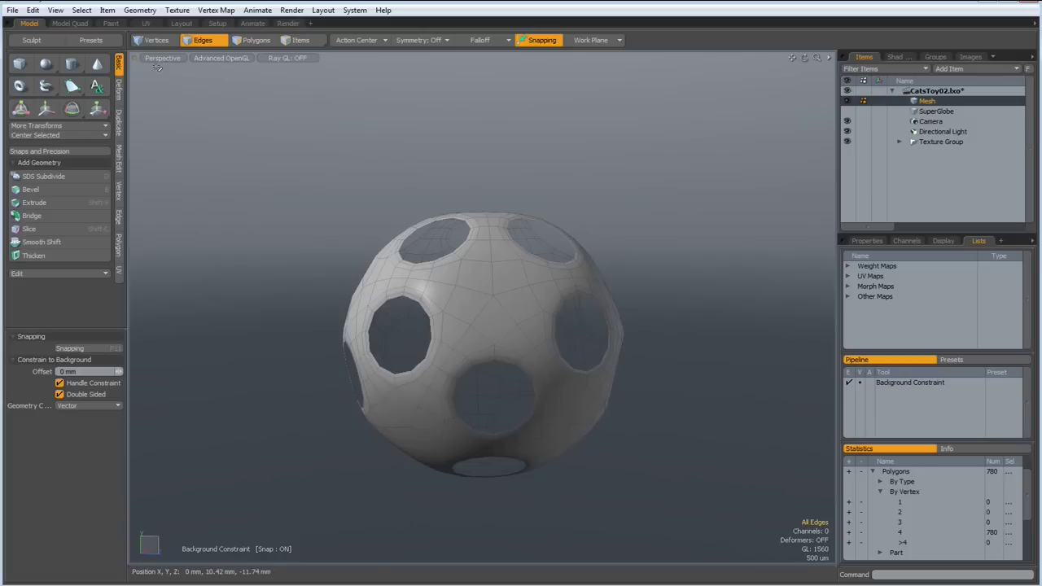
# Examine the SuperGlobe sphere's surface topology from several angles.
pyautogui.click(917, 111)
pyautogui.keyDown('alt'); pyautogui.moveTo(585, 236); pyautogui.dragTo(663, 235); pyautogui.keyUp('alt')
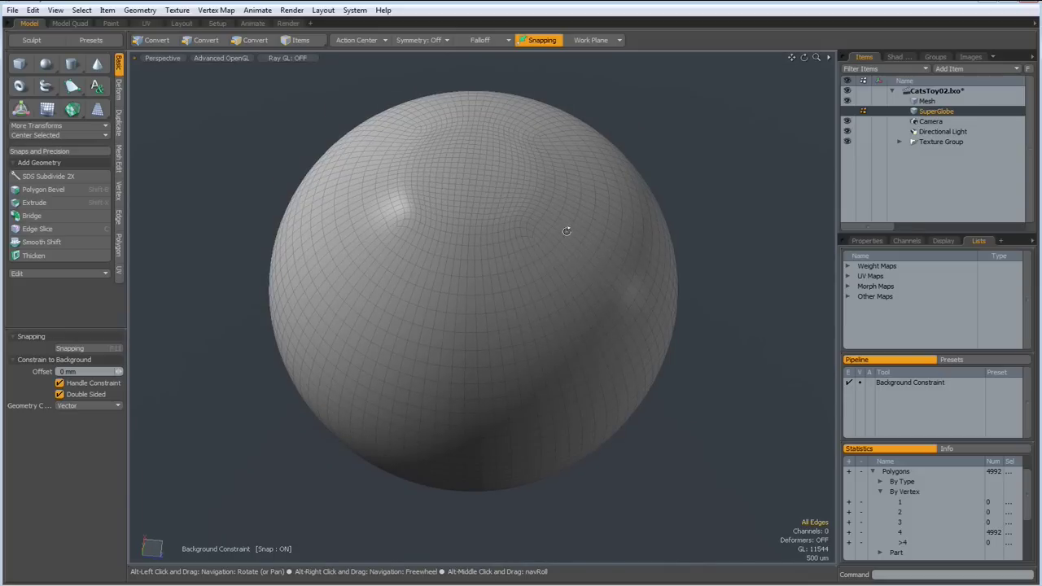
pyautogui.press('2')
pyautogui.keyDown('alt'); pyautogui.moveTo(564, 231); pyautogui.dragTo(477, 296); pyautogui.keyUp('alt')
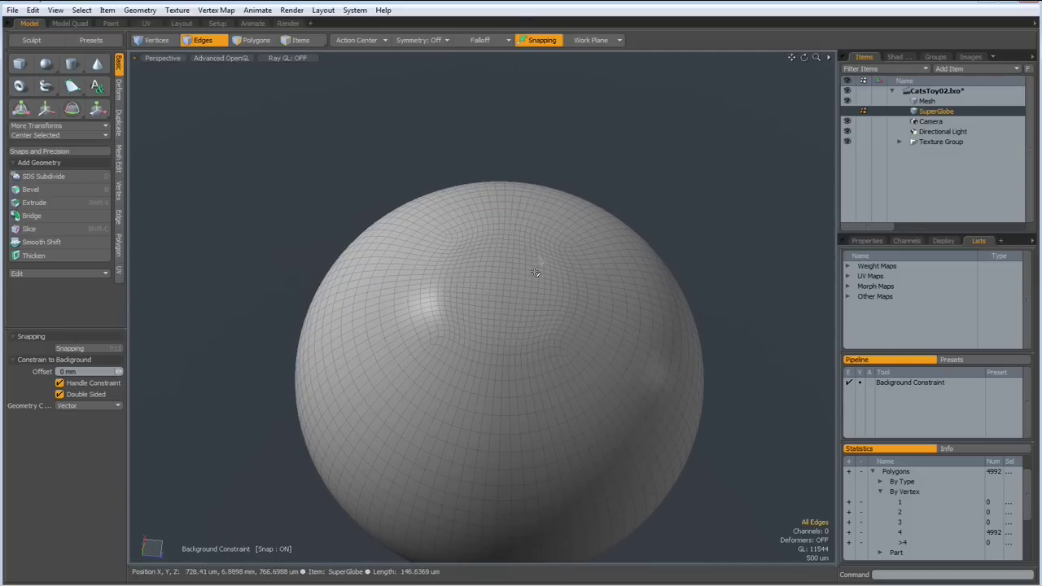
pyautogui.press('alt')
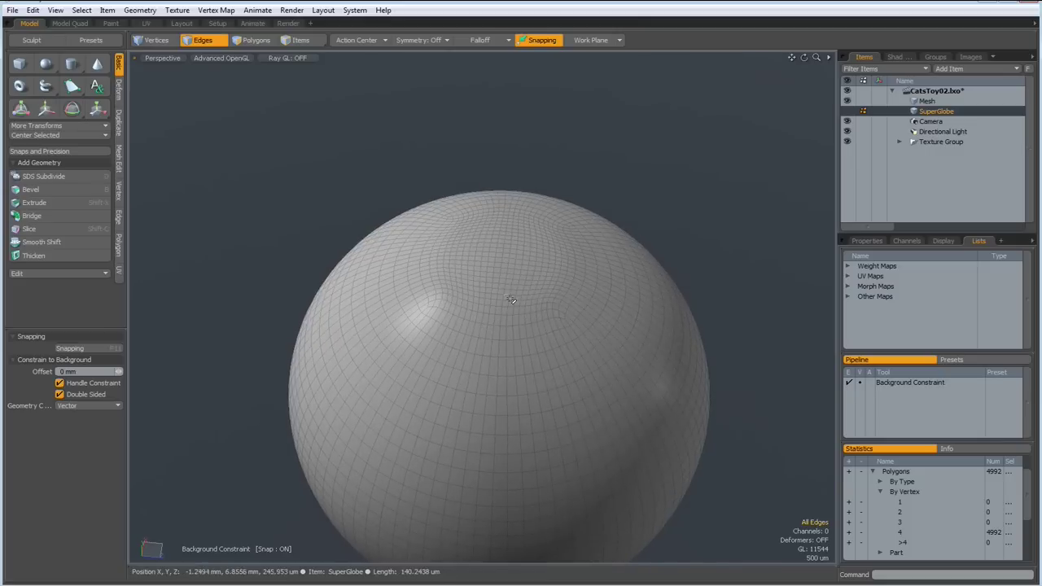
pyautogui.scroll(4, 505, 293)
pyautogui.keyDown('alt'); pyautogui.moveTo(495, 277); pyautogui.dragTo(490, 255); pyautogui.keyUp('alt')
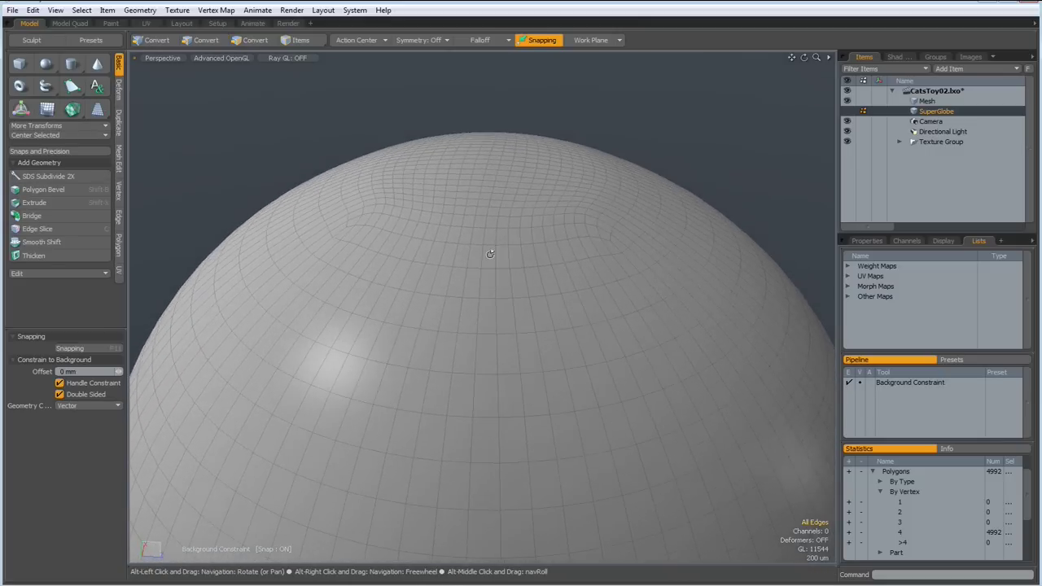
pyautogui.press('2')
pyautogui.scroll(-3, 490, 255)
pyautogui.scroll(2, 490, 255)
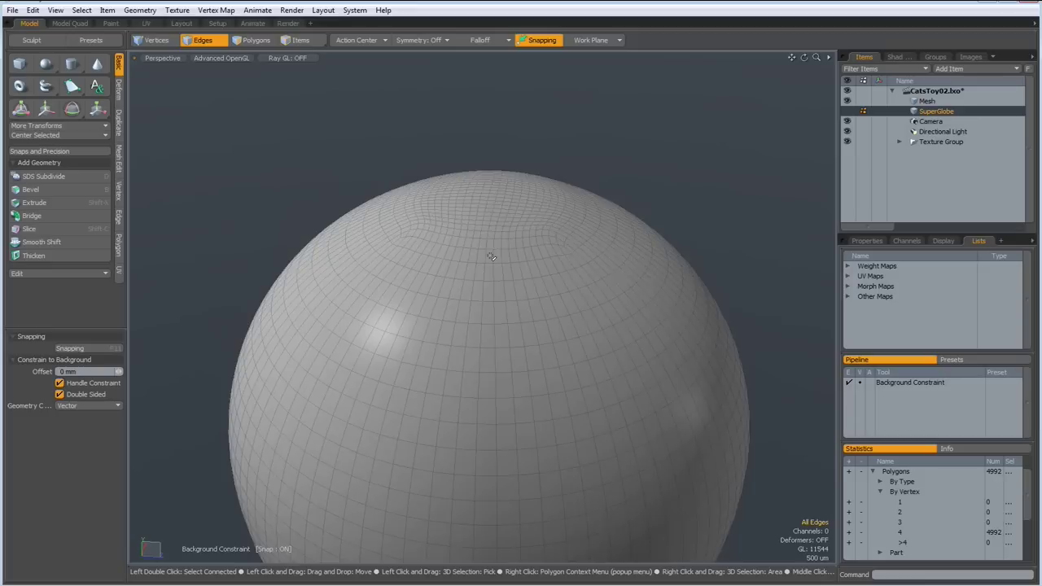
# Make the Mesh item active and center its geometry on all axes.
pyautogui.click(913, 102)
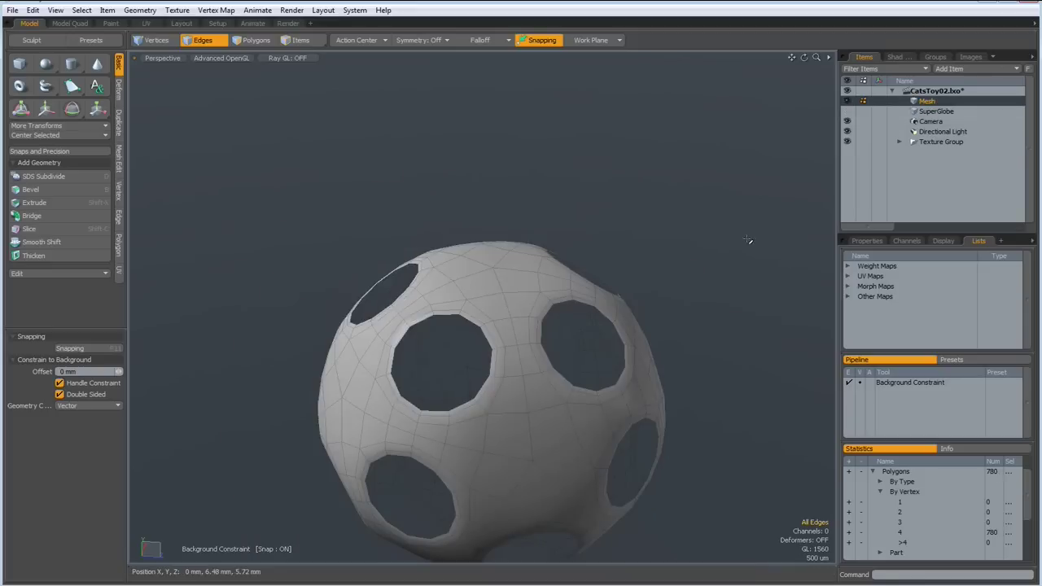
pyautogui.press('2')
pyautogui.keyDown('alt'); pyautogui.moveTo(505, 419); pyautogui.dragTo(497, 347); pyautogui.keyUp('alt')
pyautogui.click(87, 137)
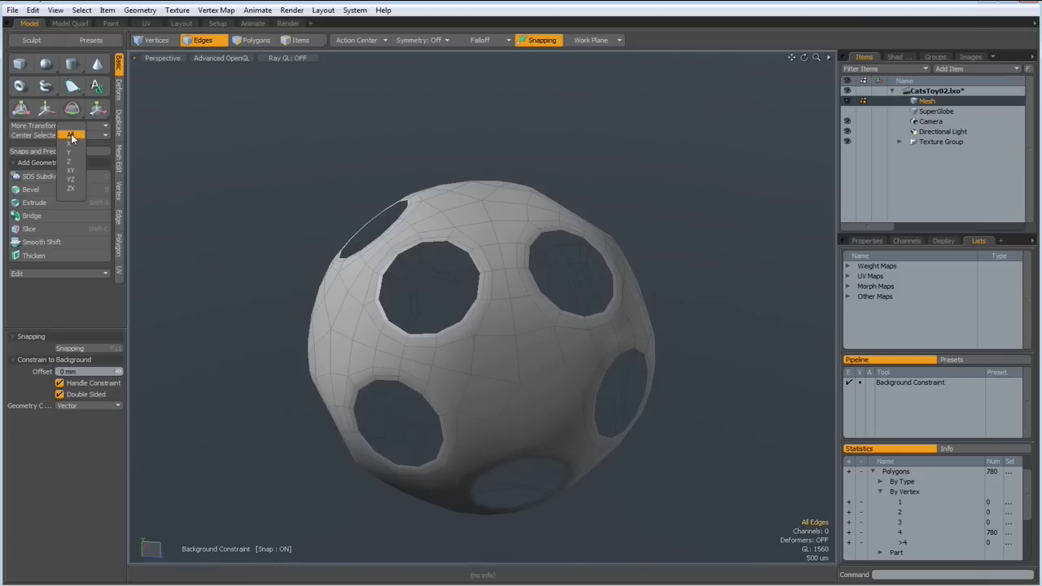
pyautogui.click(71, 136)
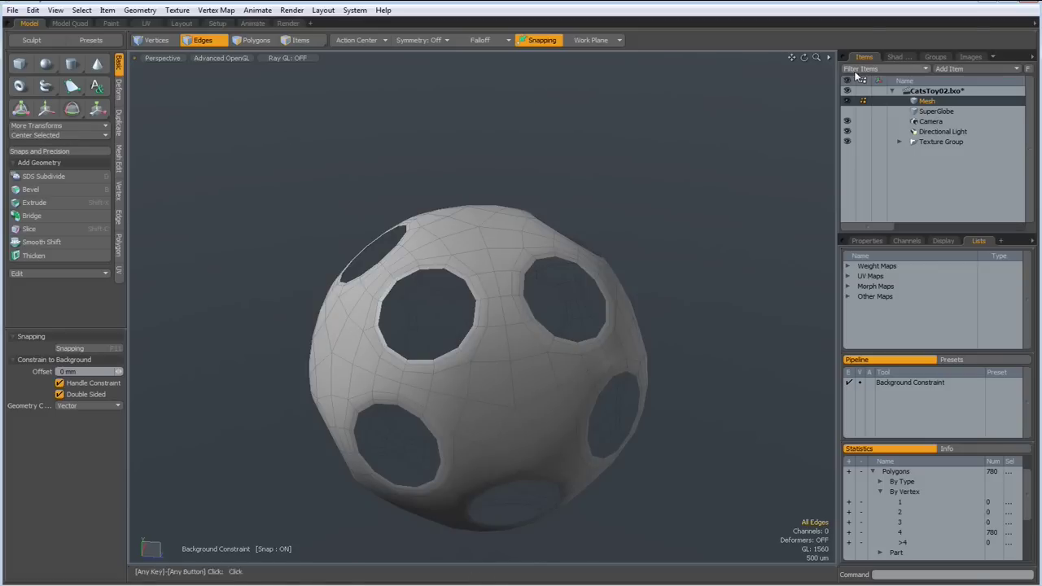
# Show the SuperGlobe as background and scale the ball uniformly to 288.5% so it conforms to the globe through the background constraint.
pyautogui.click(846, 111)
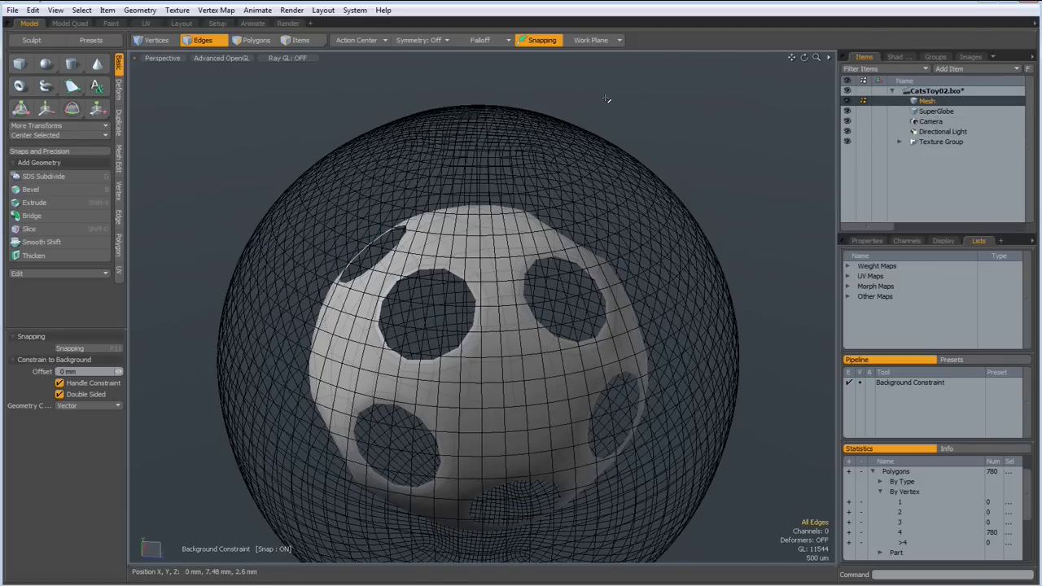
pyautogui.hotkey('shift', 'x')
pyautogui.press('y')
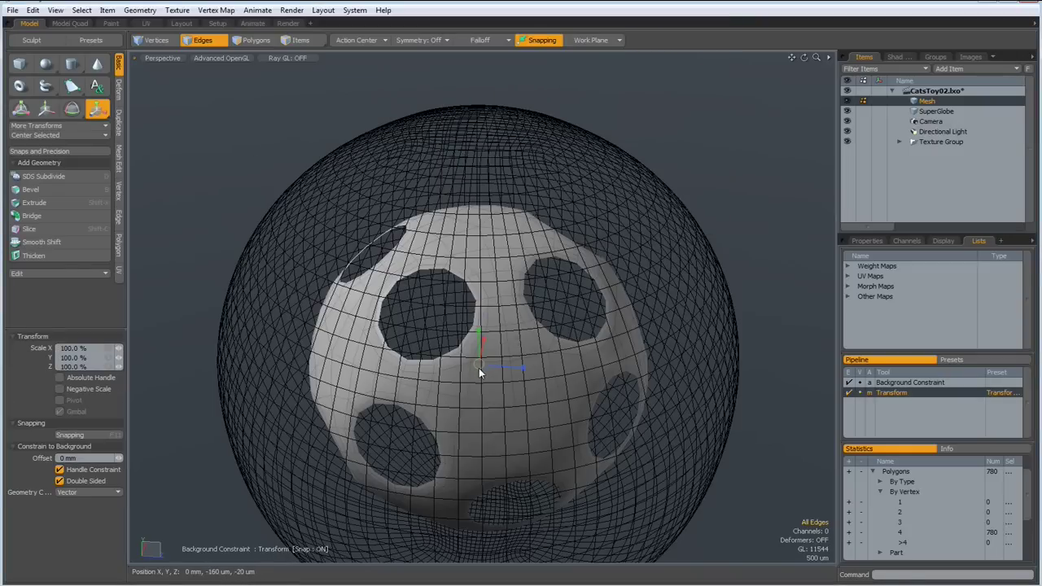
pyautogui.moveTo(481, 364); pyautogui.dragTo(620, 380)
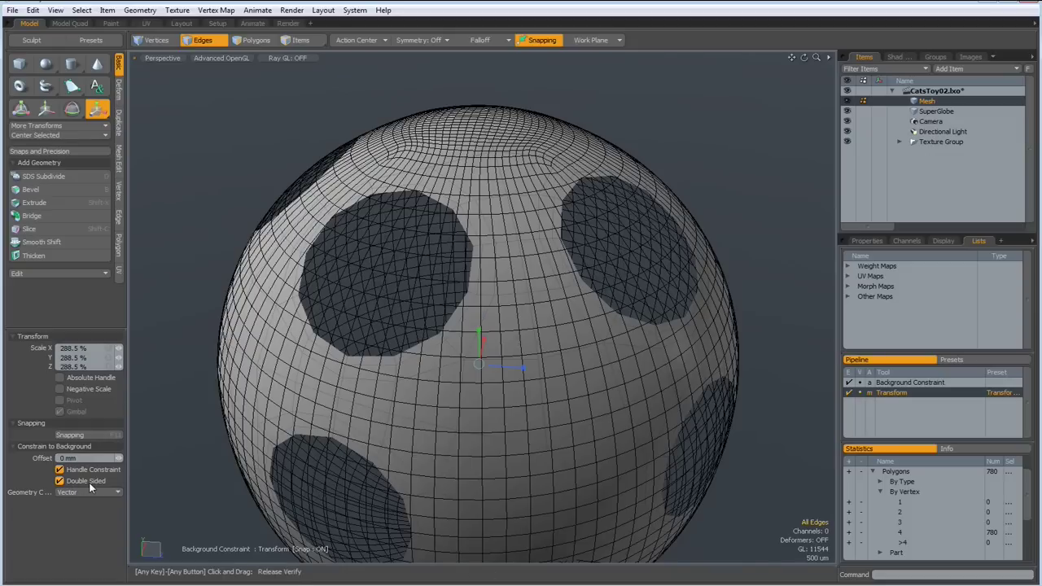
# Finish the scaling and hide the SuperGlobe item so only the conformed ball mesh is displayed.
pyautogui.press('space')
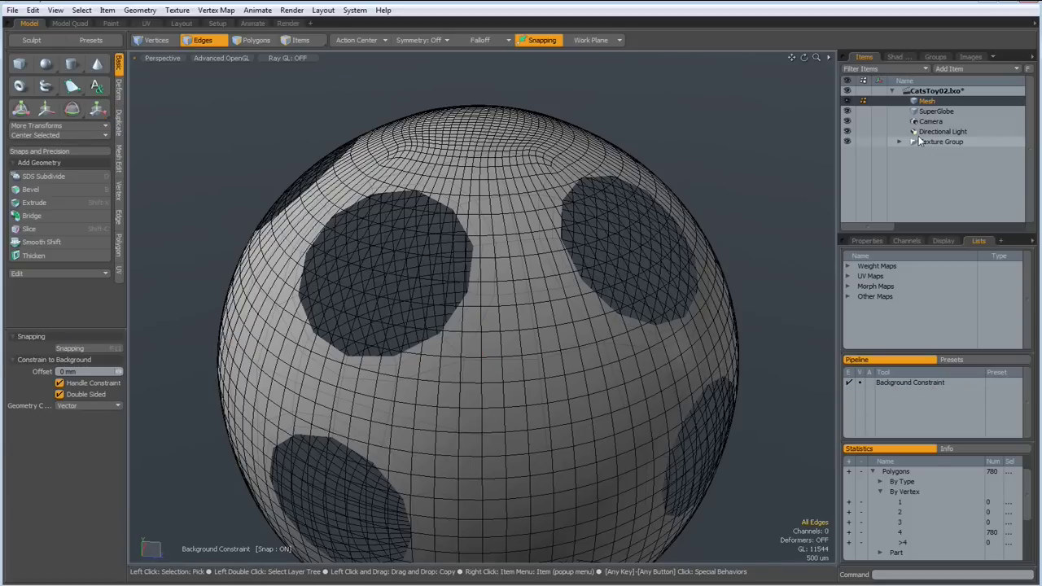
pyautogui.click(847, 115)
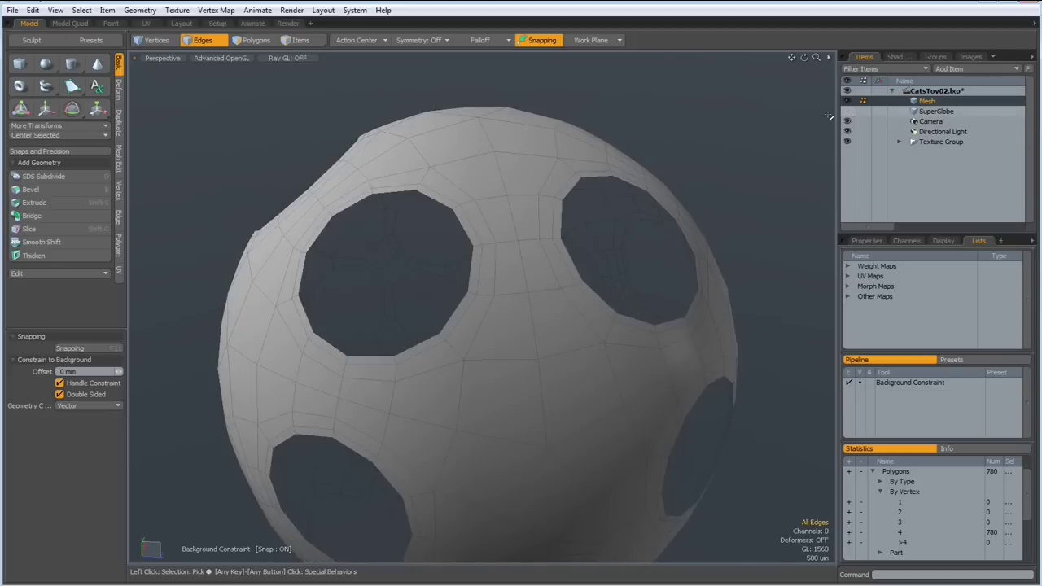
pyautogui.scroll(-3, 566, 182)
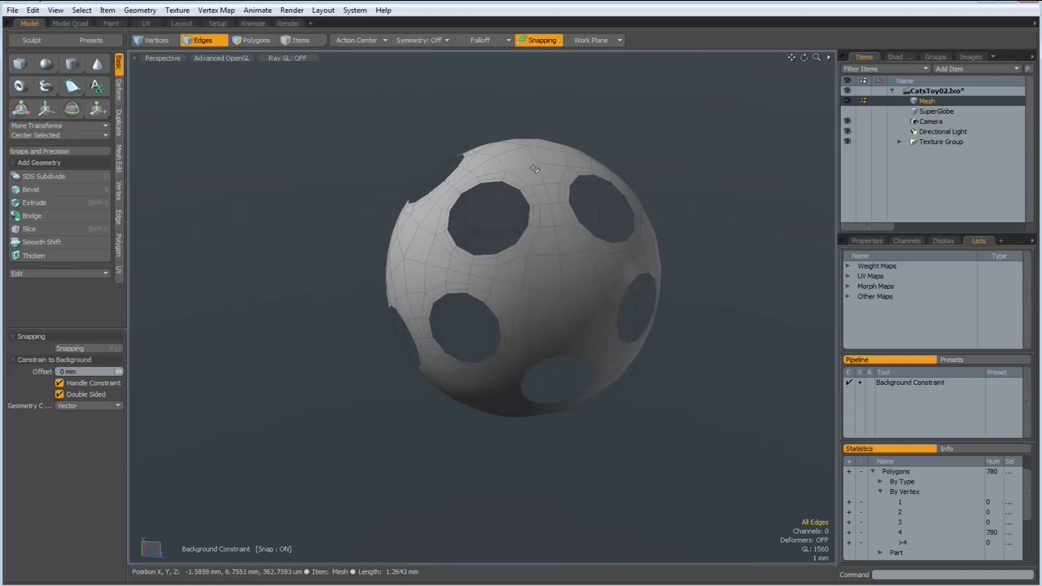
pyautogui.keyDown('alt'); pyautogui.moveTo(553, 244); pyautogui.dragTo(390, 225); pyautogui.keyUp('alt')
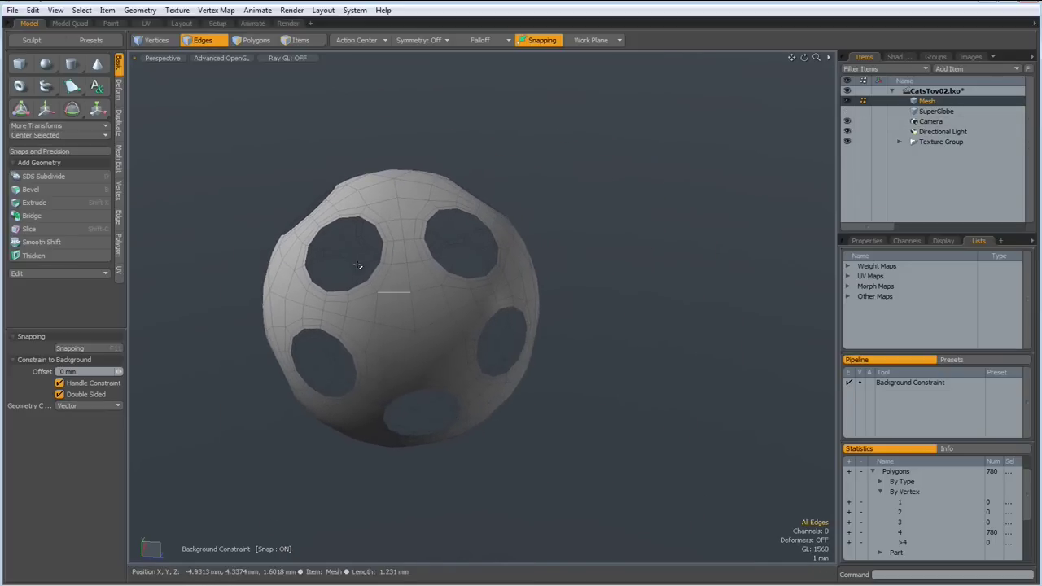
# Thicken the ball's polygons inward with an offset of about -350 um to give the shell wall thickness.
pyautogui.click(120, 246)
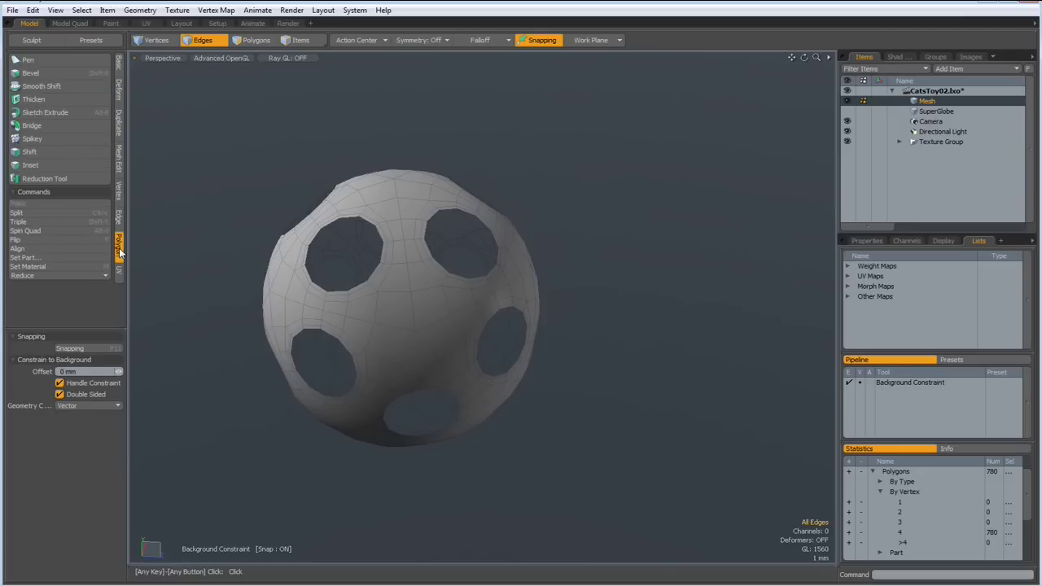
pyautogui.click(35, 100)
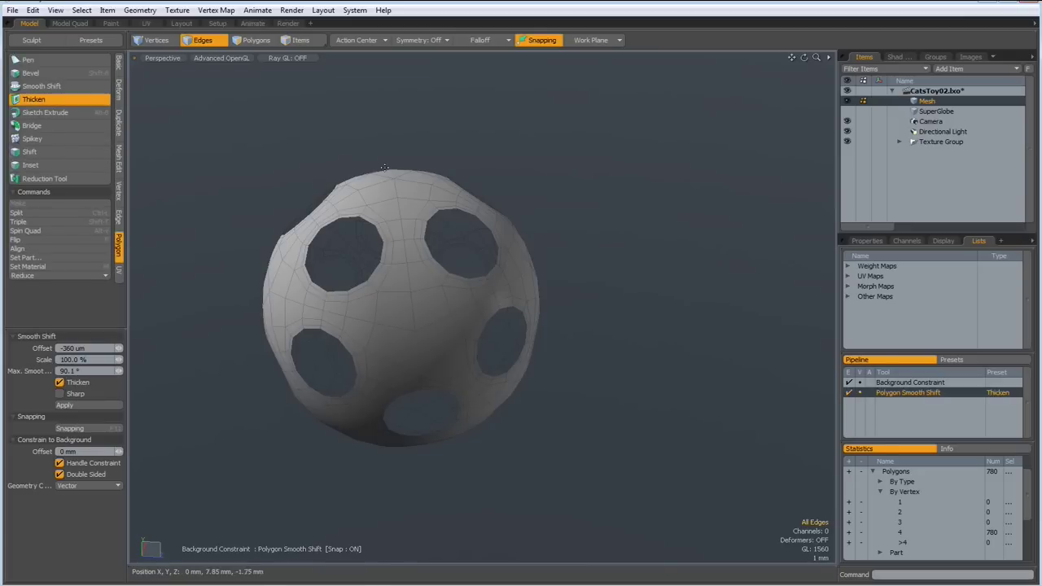
pyautogui.click(518, 195)
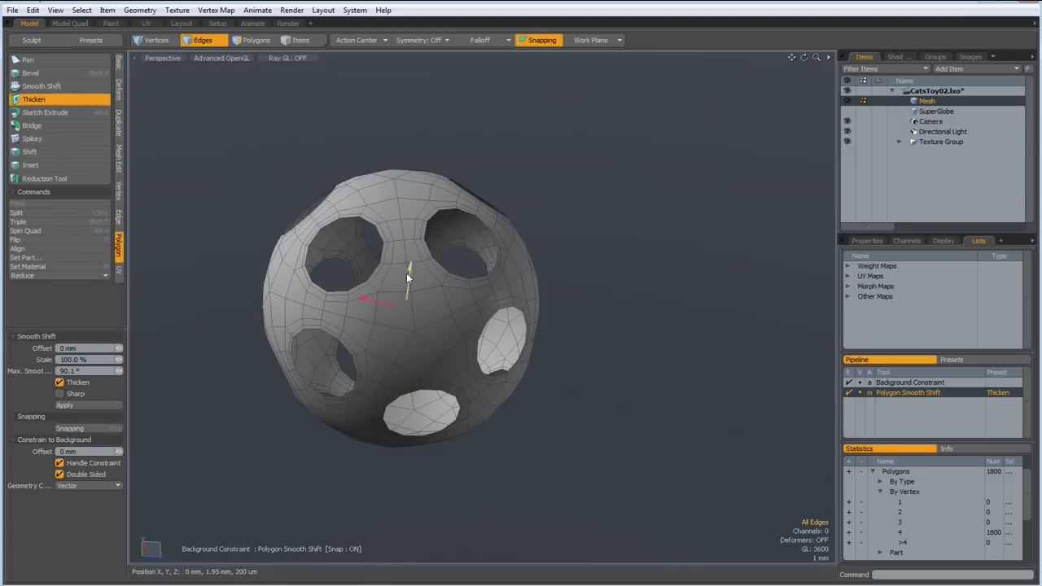
pyautogui.moveTo(409, 273); pyautogui.dragTo(408, 285)
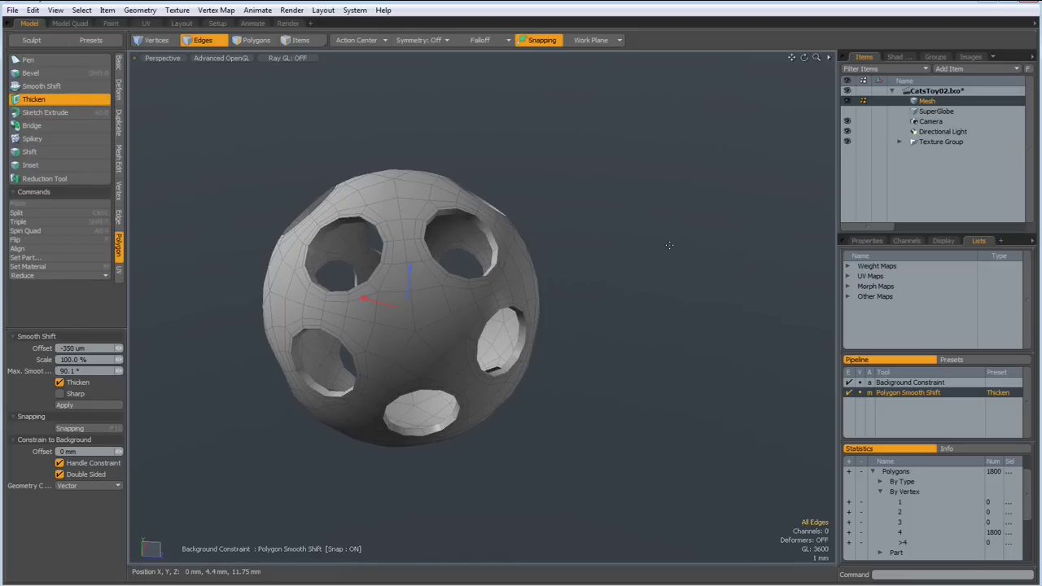
pyautogui.press('space')
# Turn on subdivision surfaces for the thickened ball and inspect its rounded holes up close.
pyautogui.press('Tab')
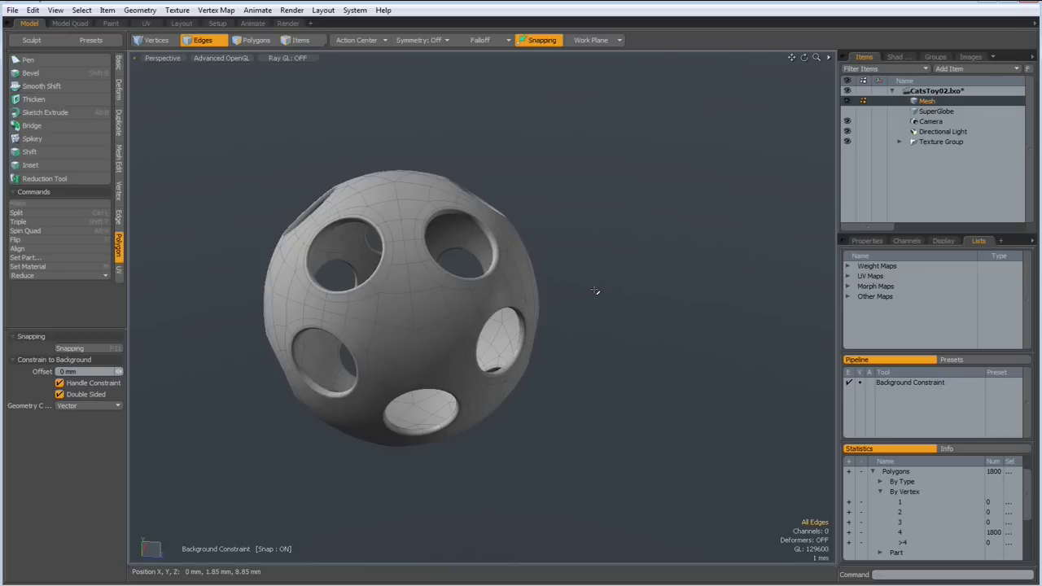
pyautogui.scroll(4, 581, 298)
pyautogui.keyDown('alt'); pyautogui.moveTo(570, 304); pyautogui.dragTo(581, 351); pyautogui.keyUp('alt')
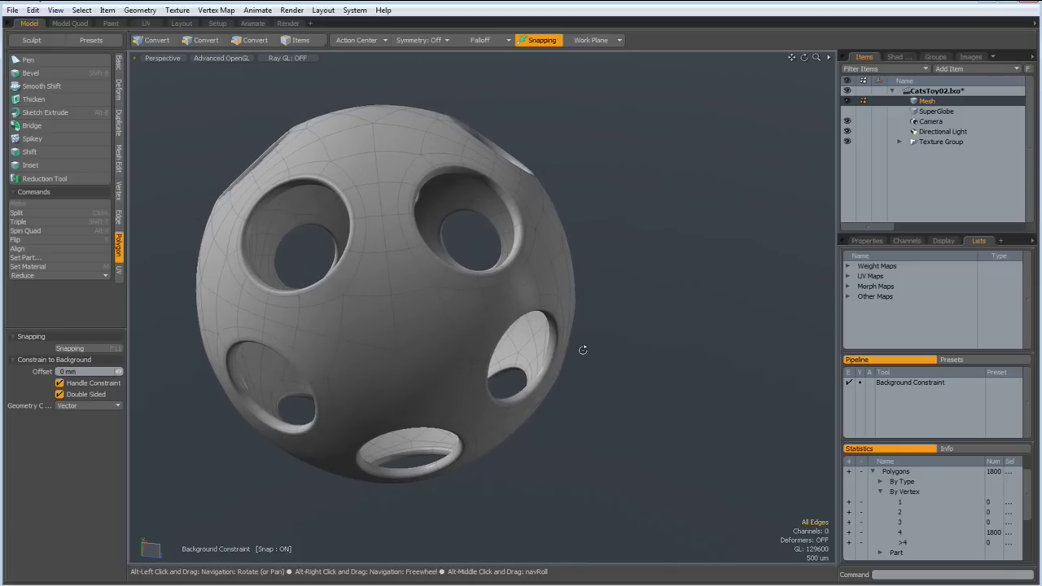